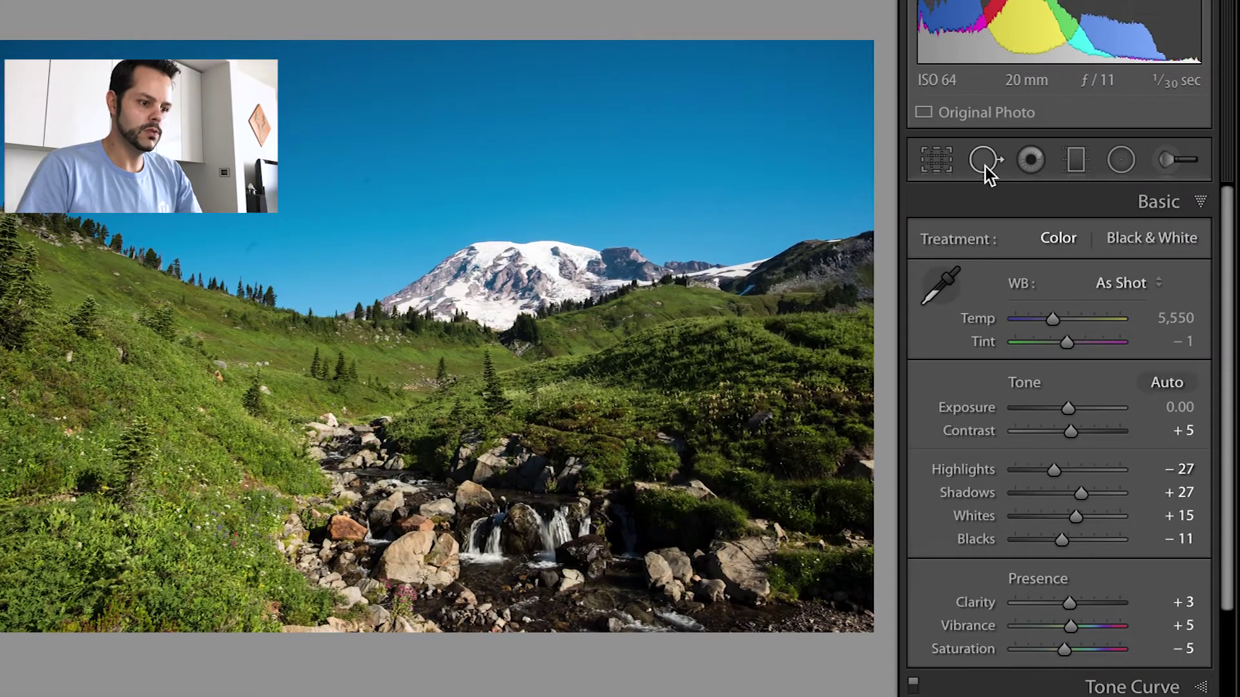
Activate the Spot Removal tool and turn on spot visualization with its threshold raised almost to the maximum
left_click(985, 167)
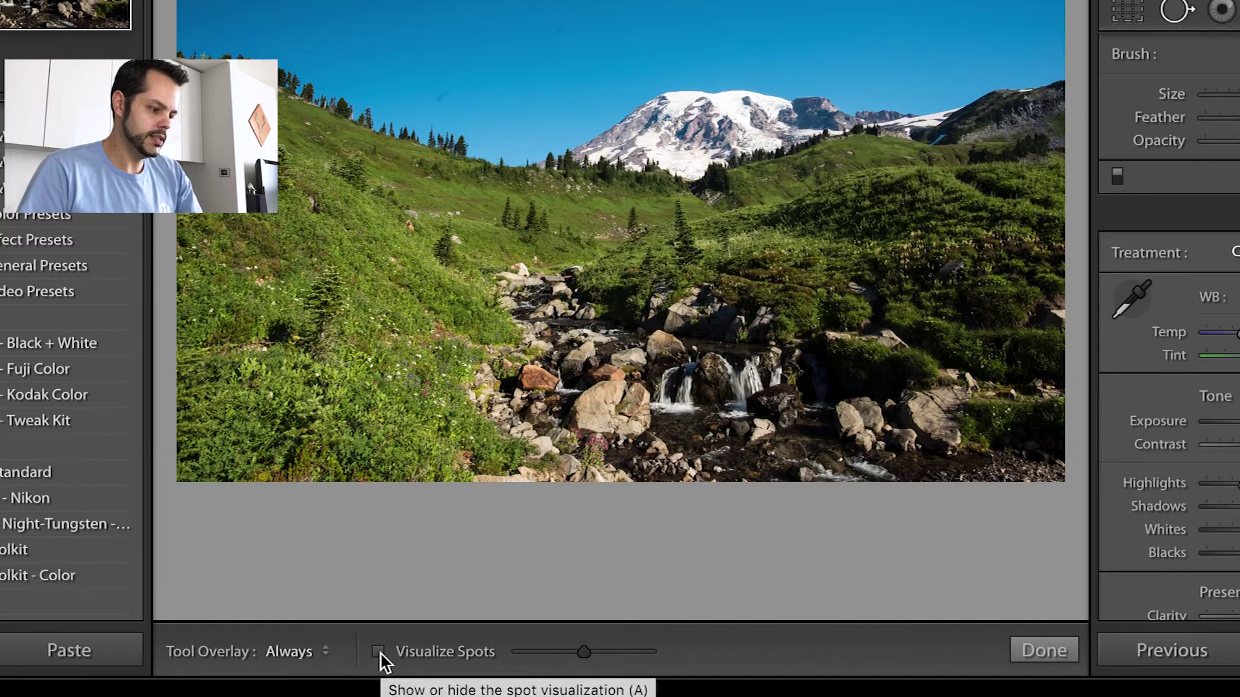
left_click(379, 653)
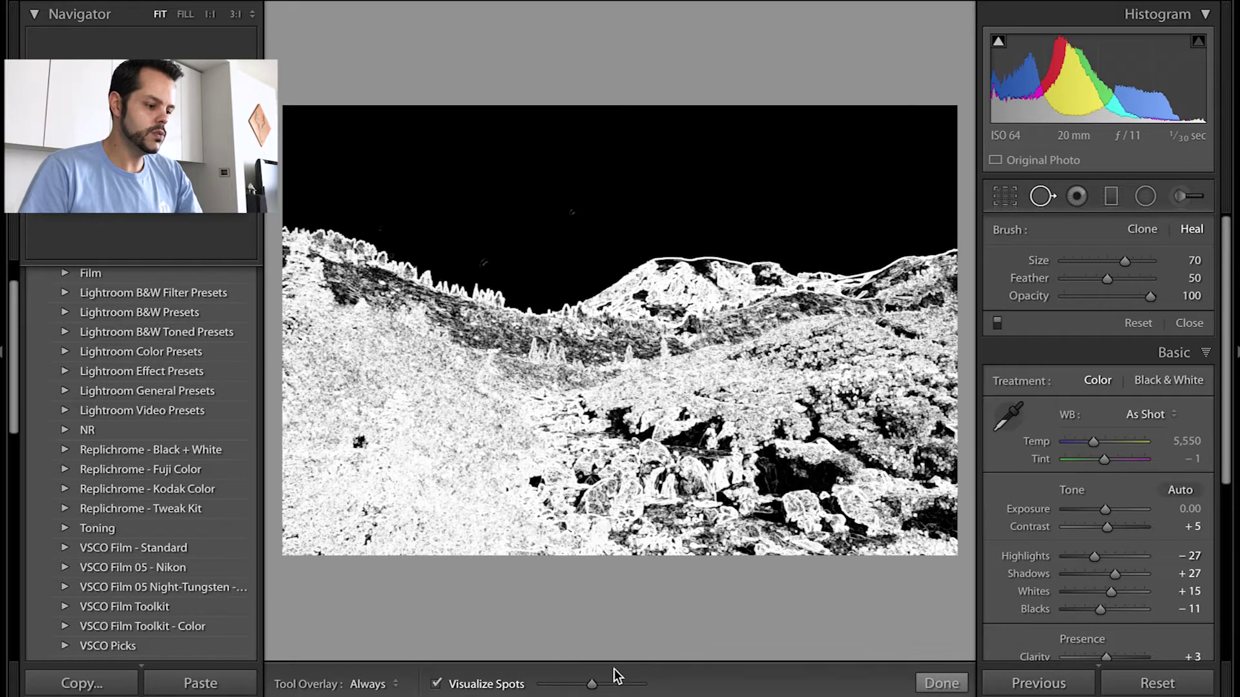
left_click(436, 685)
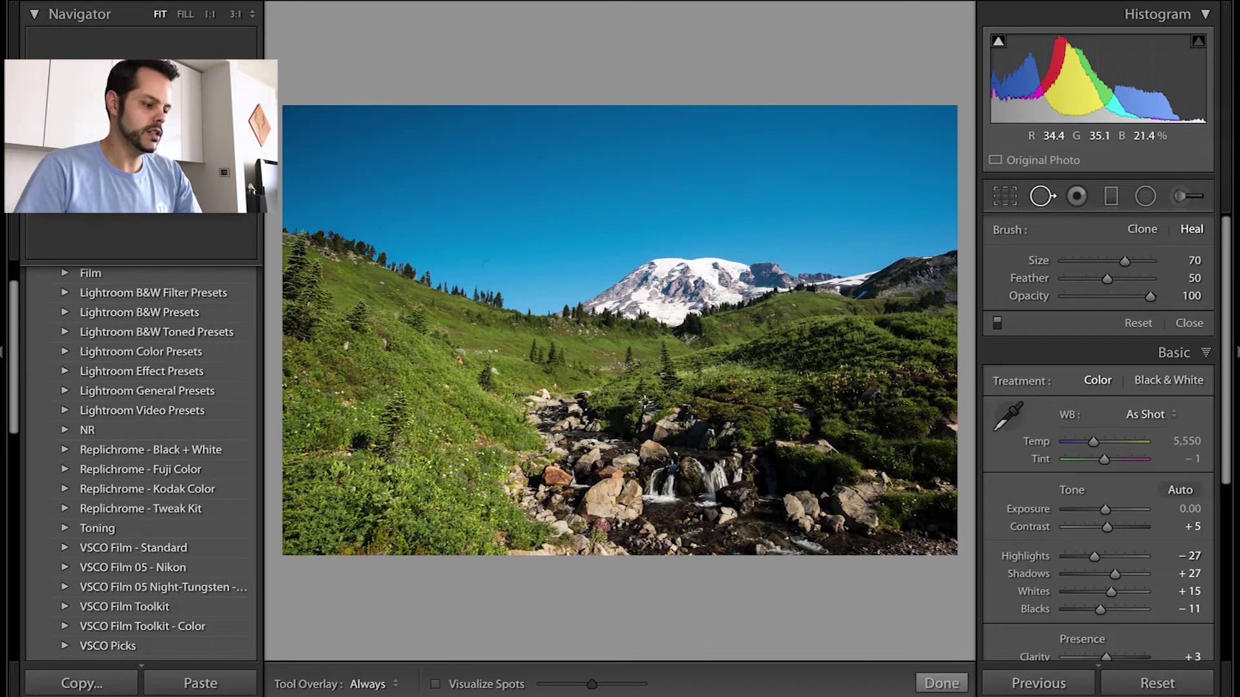
left_click(435, 684)
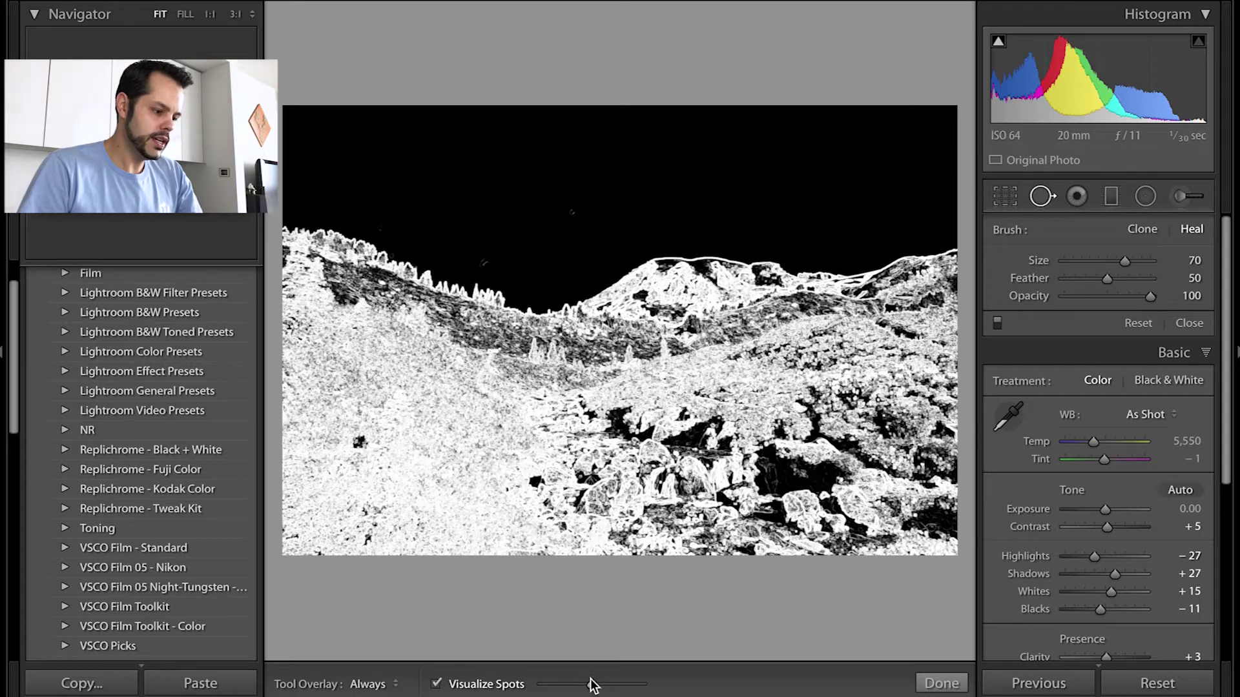
left_click_drag(591, 686, 647, 684)
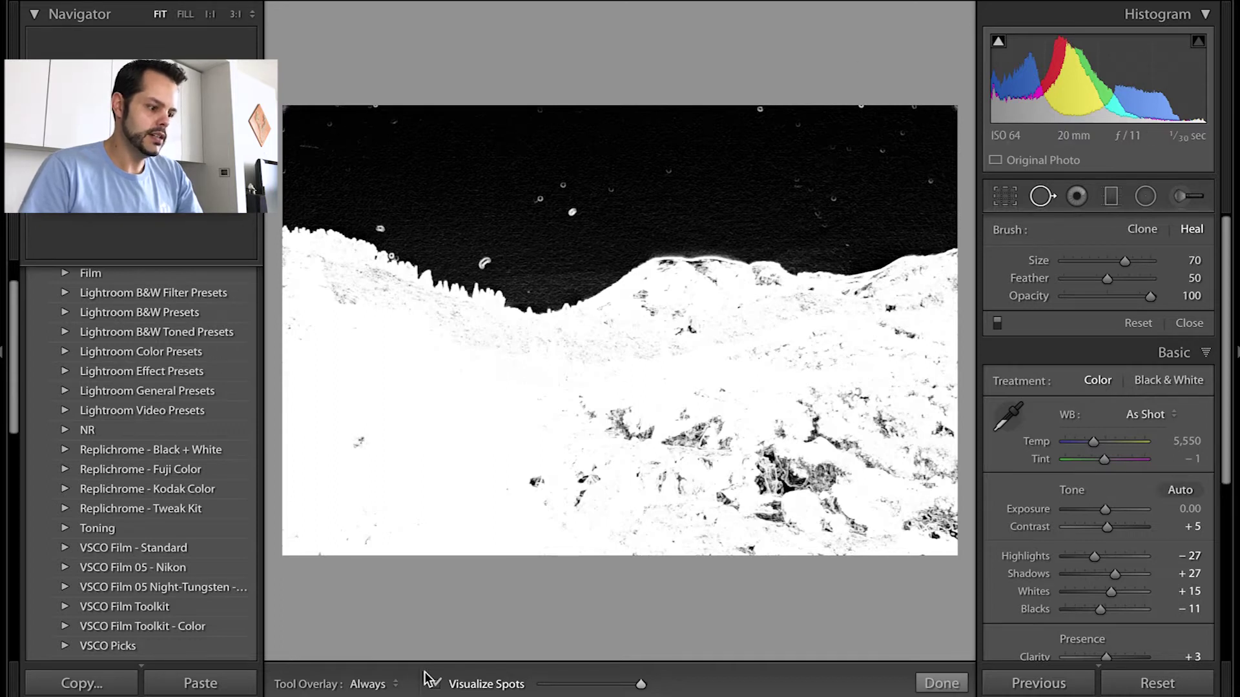
Compare the sky with spot visualization on and off, both in the full photo and at 1:1, to examine the dust spots
mouse_move(441, 692)
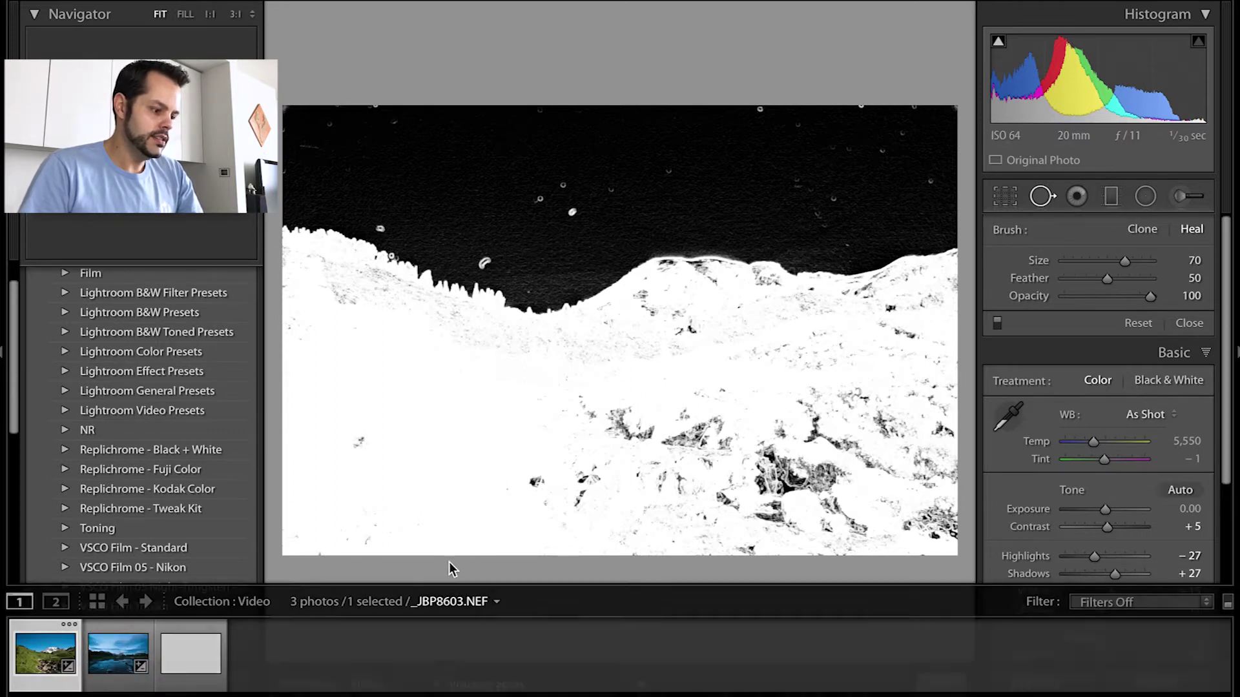
left_click(437, 684)
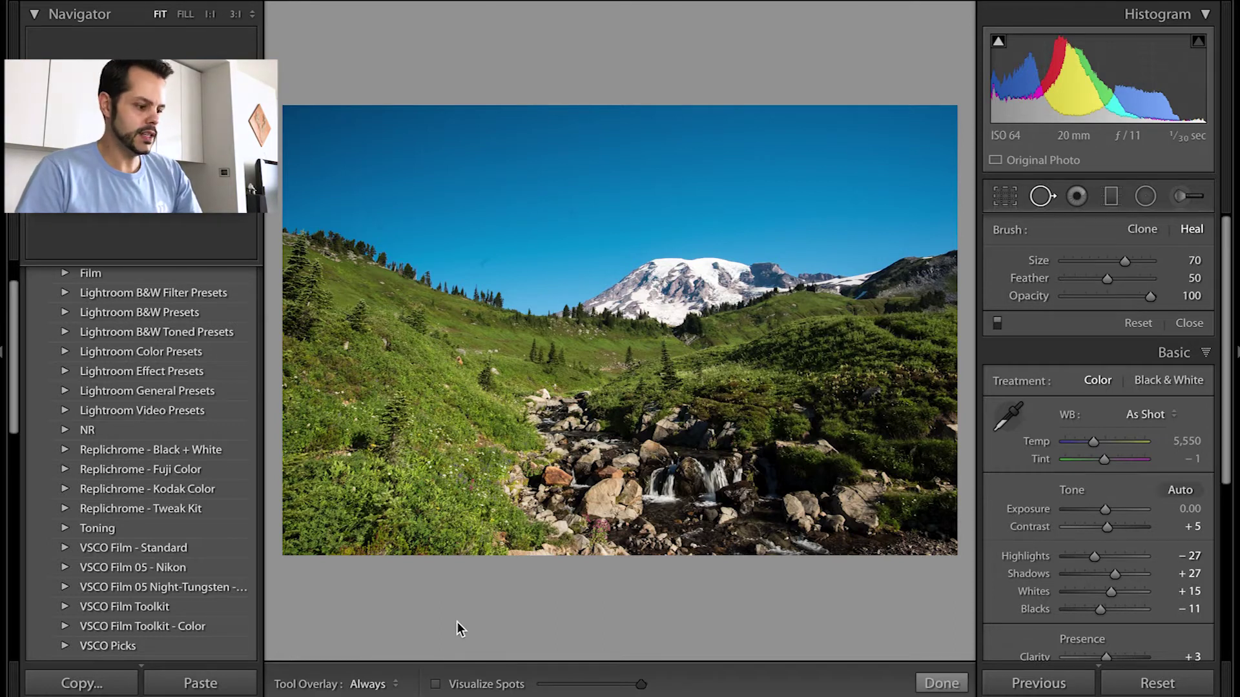
left_click(435, 685)
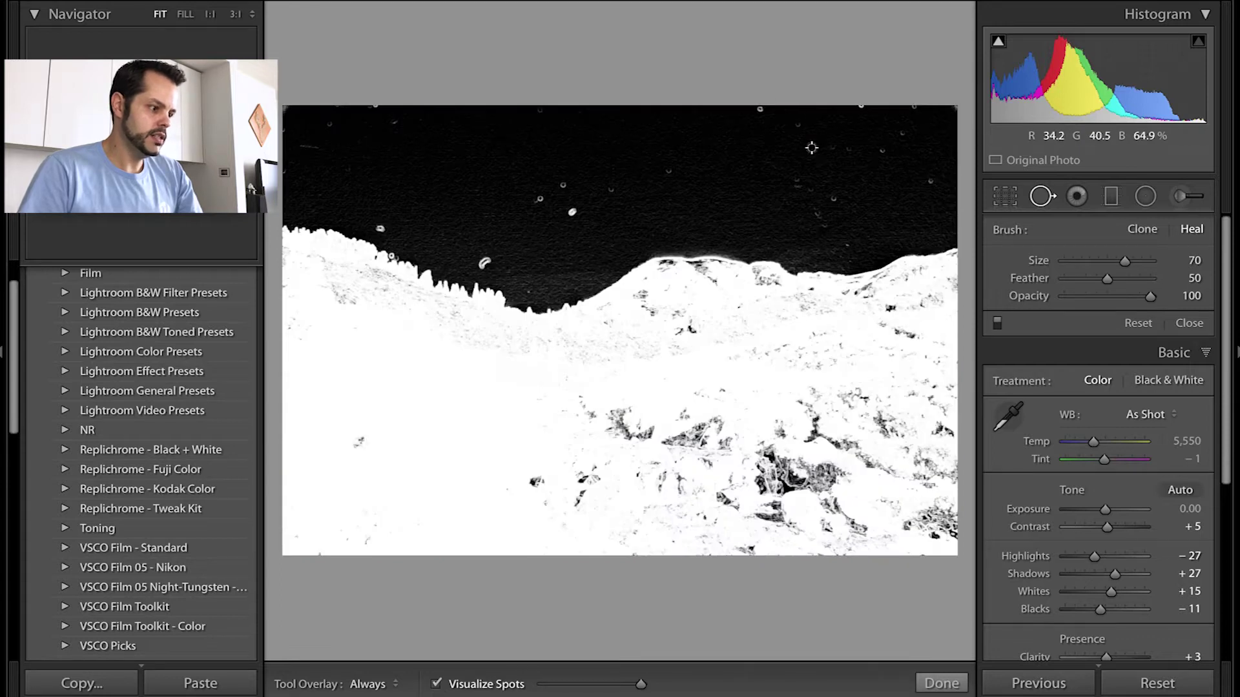
left_click(799, 197)
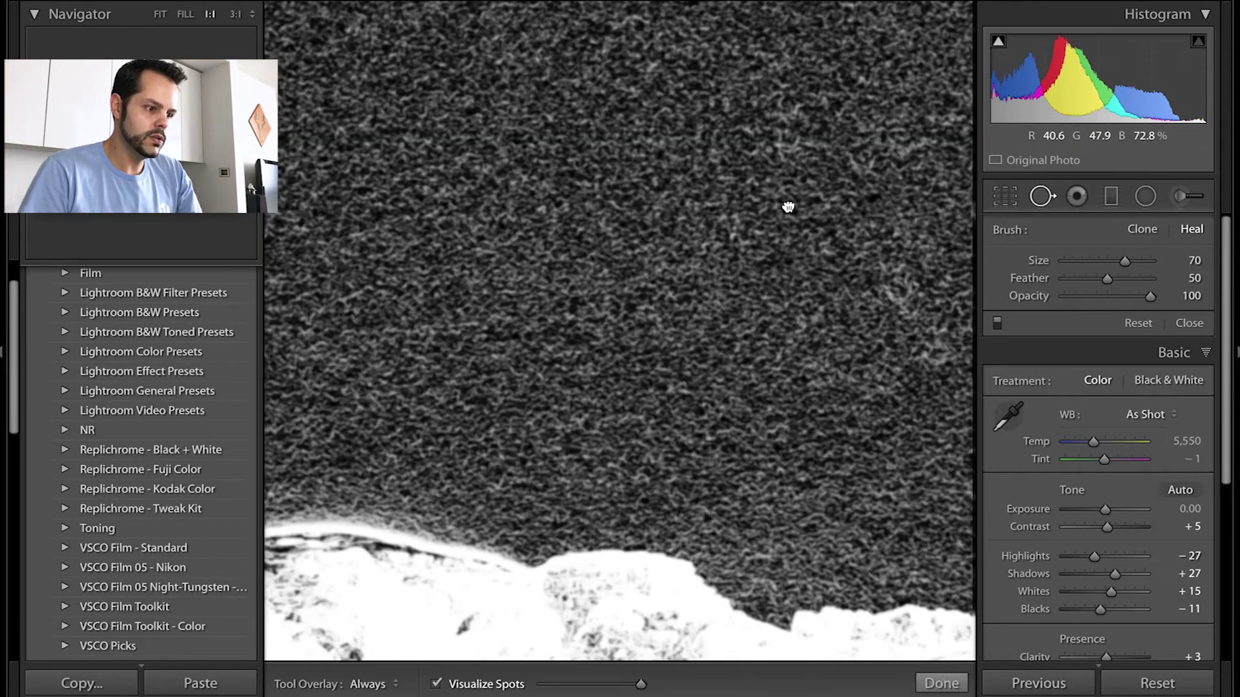
left_click_drag(789, 204, 646, 228)
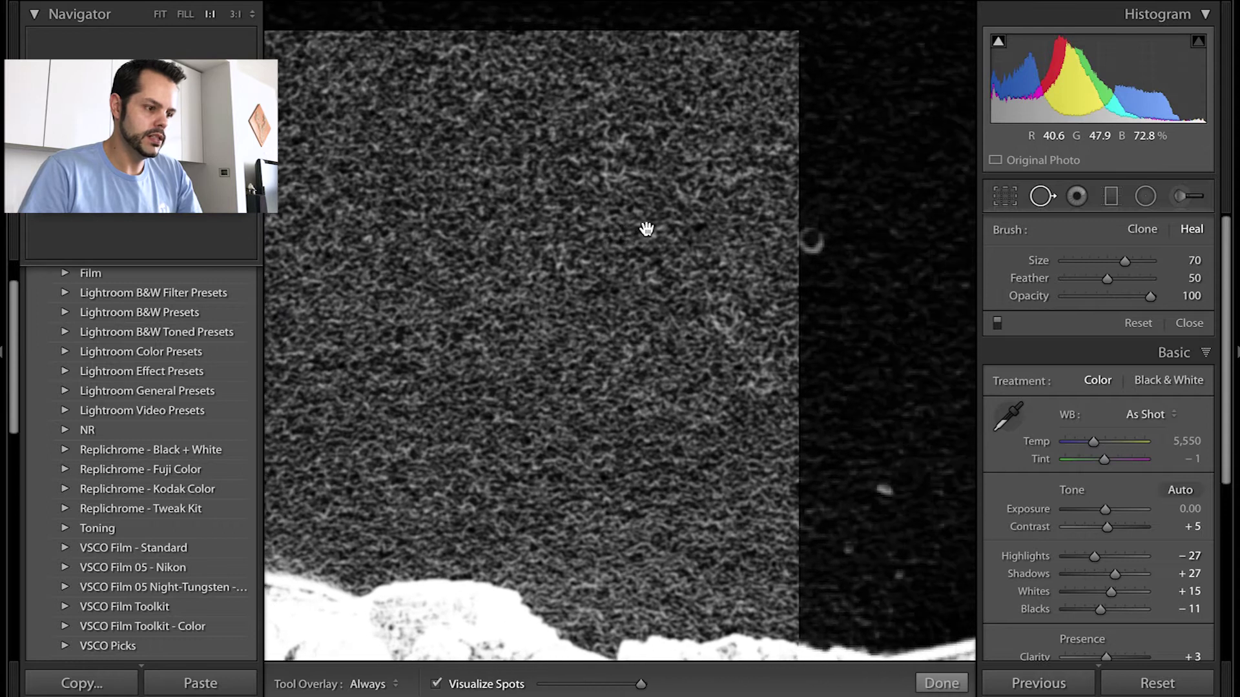
left_click(438, 687)
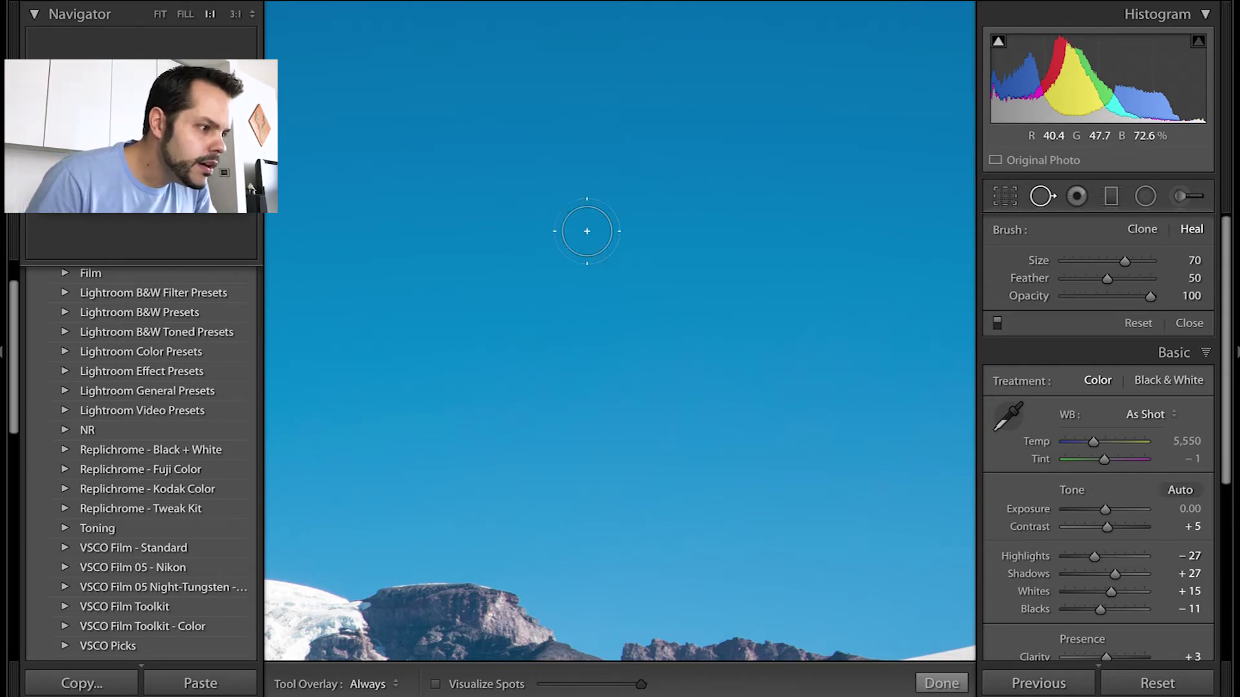
left_click(436, 684)
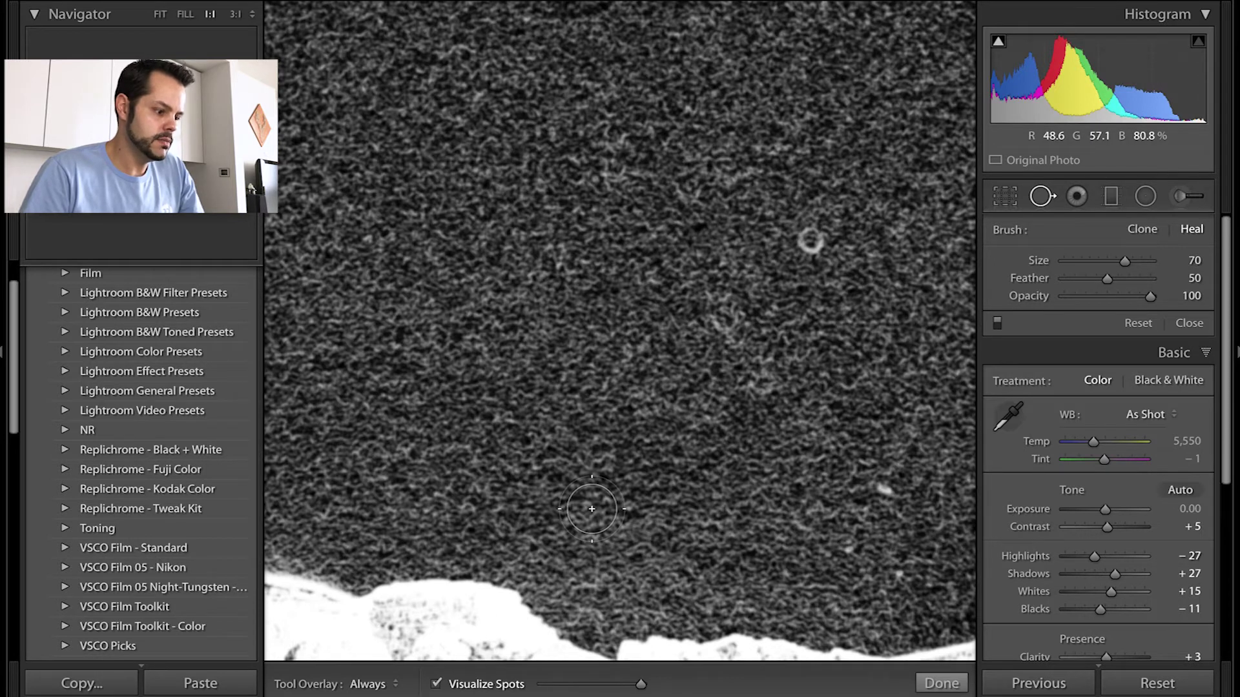
key("z")
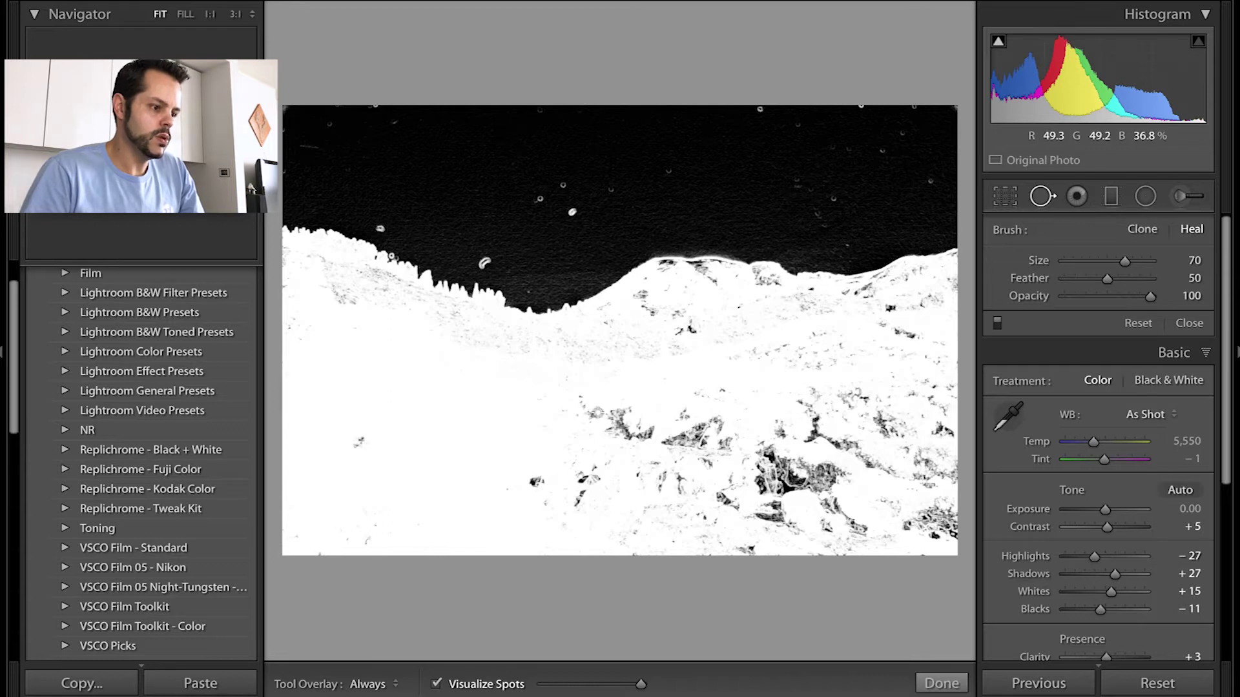
key("z")
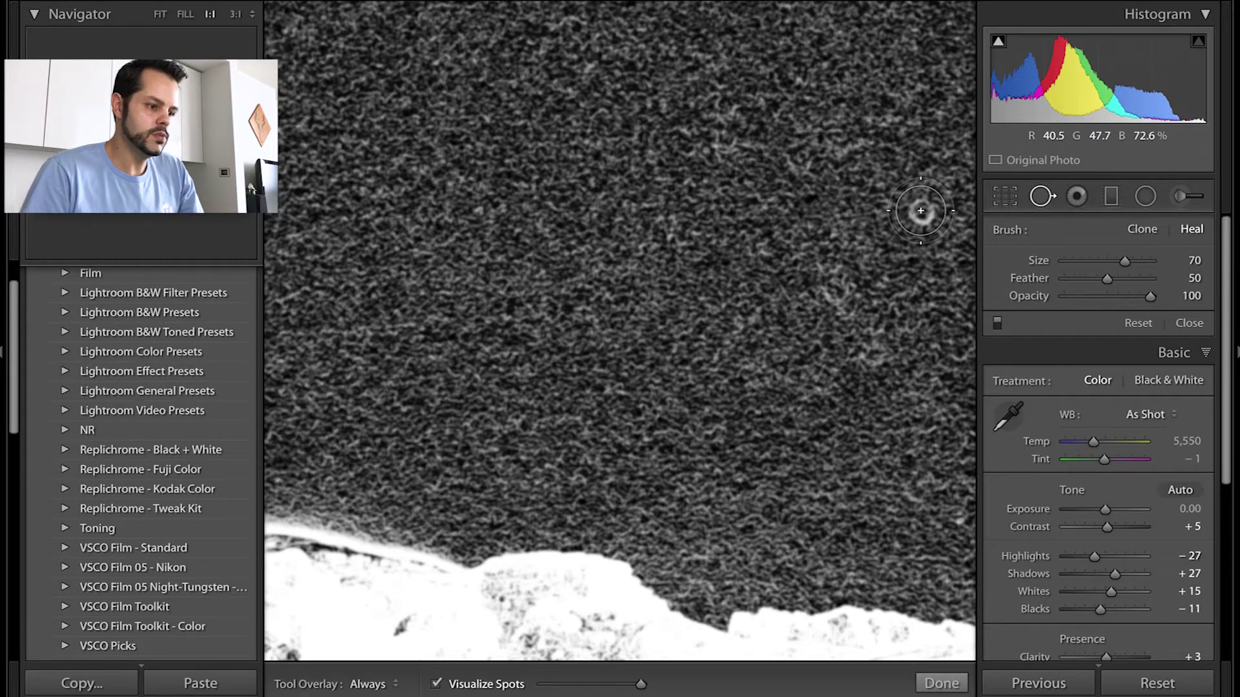
key("z")
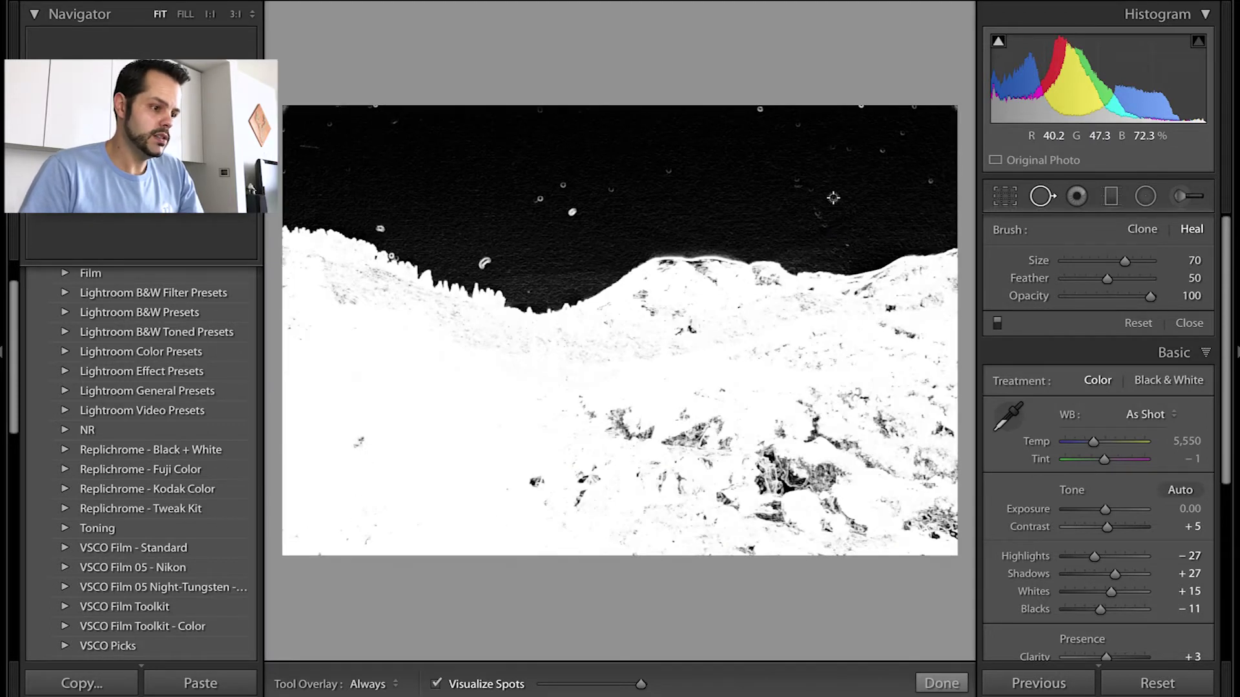
Heal the dust spot in the right part of the sky at size 75 and slightly lower the spot visualization threshold
left_click(834, 198)
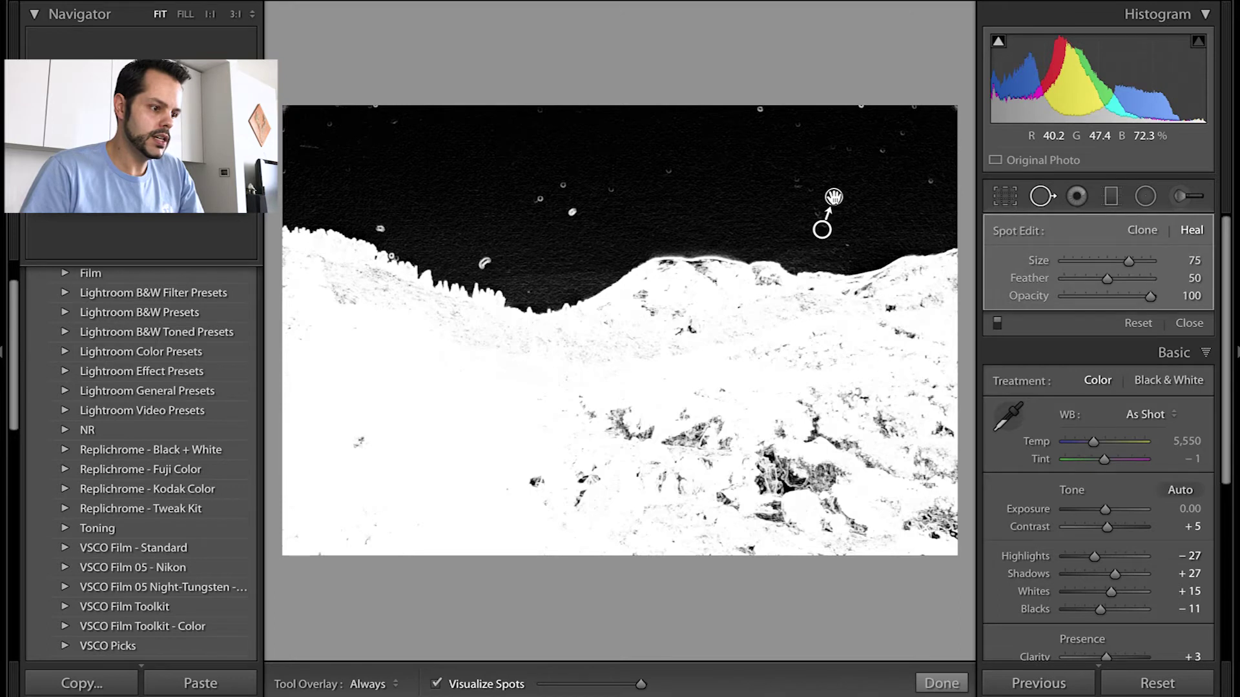
left_click(435, 684)
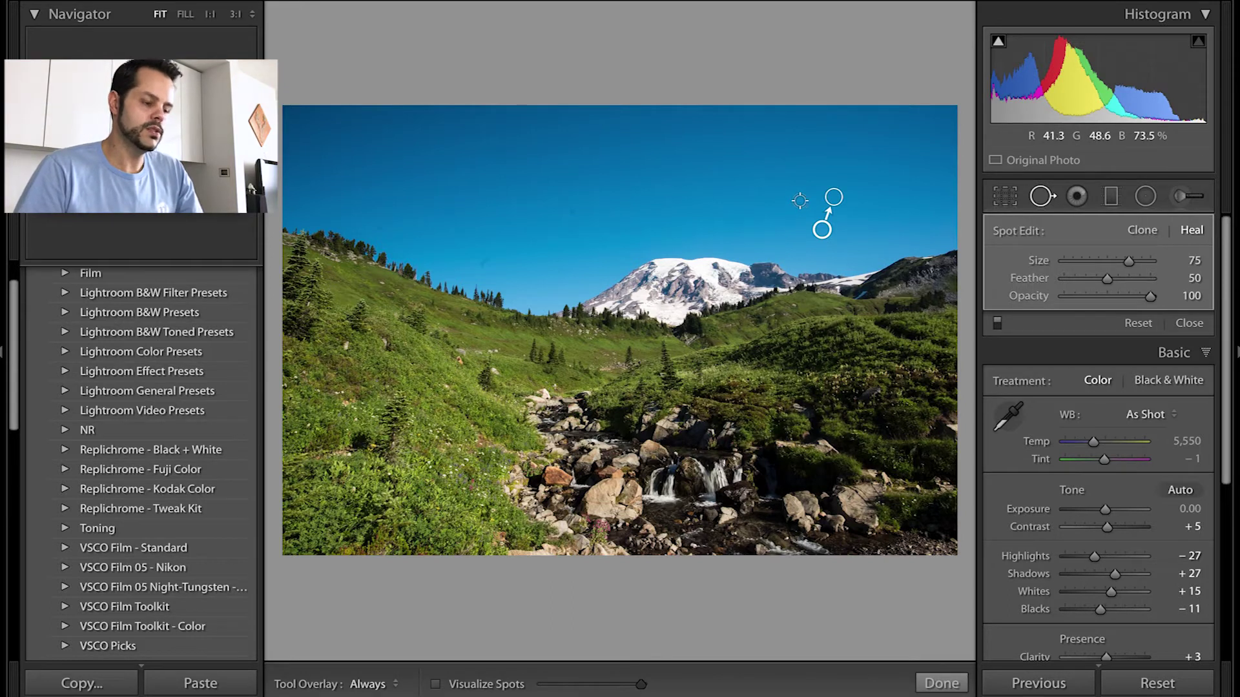
left_click(436, 685)
left_click_drag(642, 686, 637, 684)
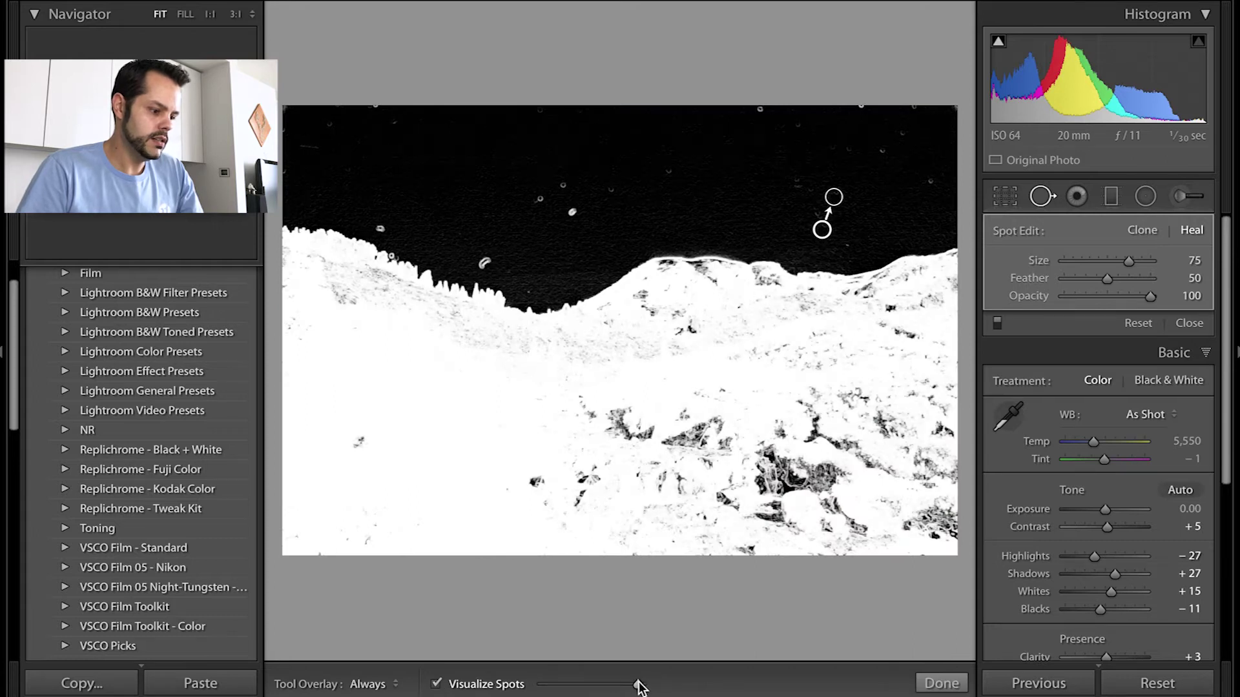
Heal the three clustered spots mid-sky at size 76 and the two spots just above the left tree line at size 77
left_click(573, 211)
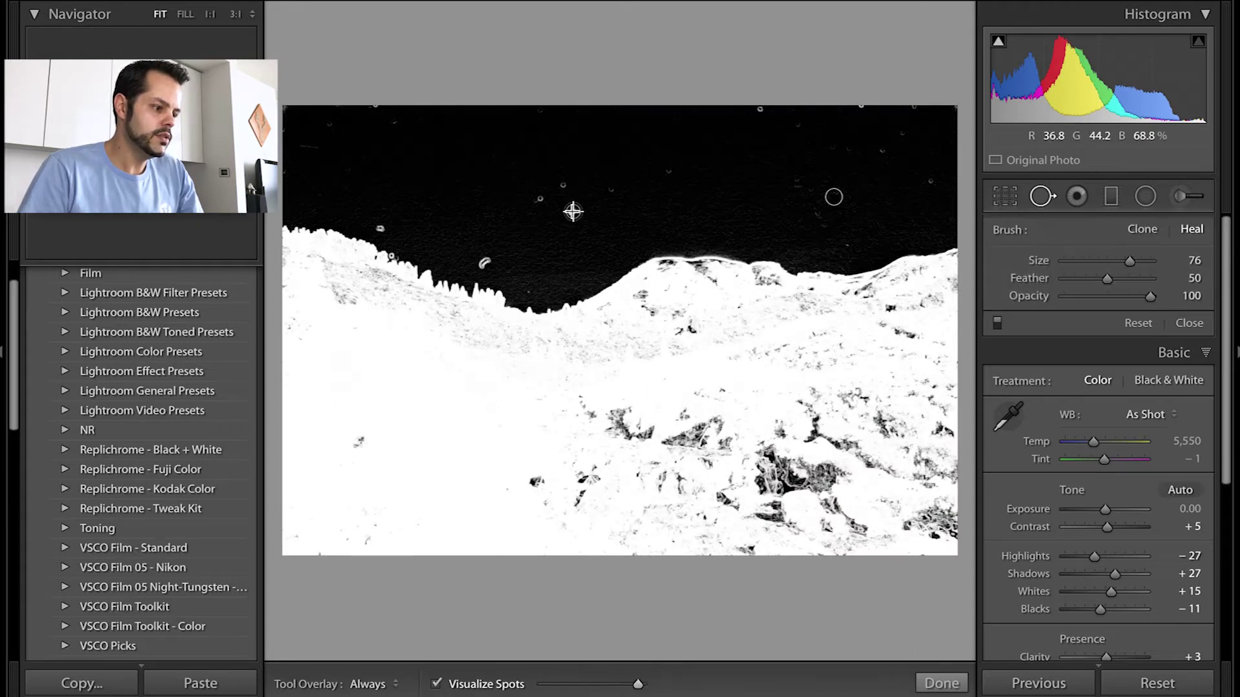
left_click(541, 198)
left_click(560, 187)
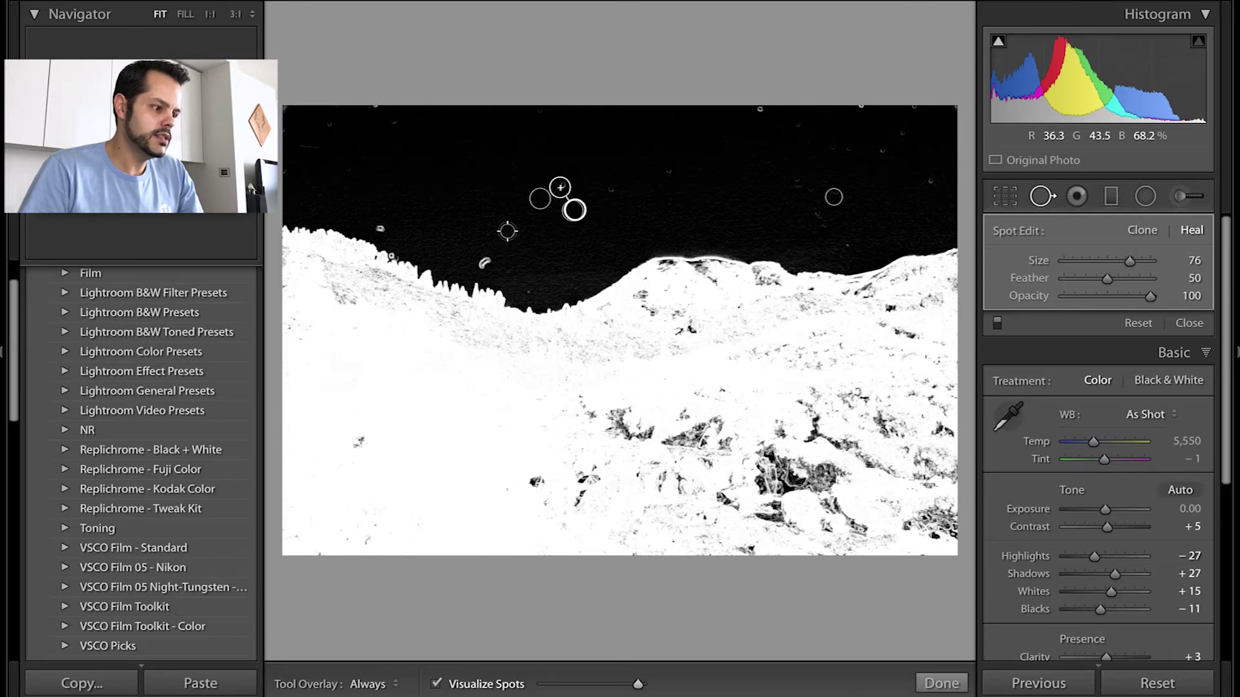
left_click(483, 262)
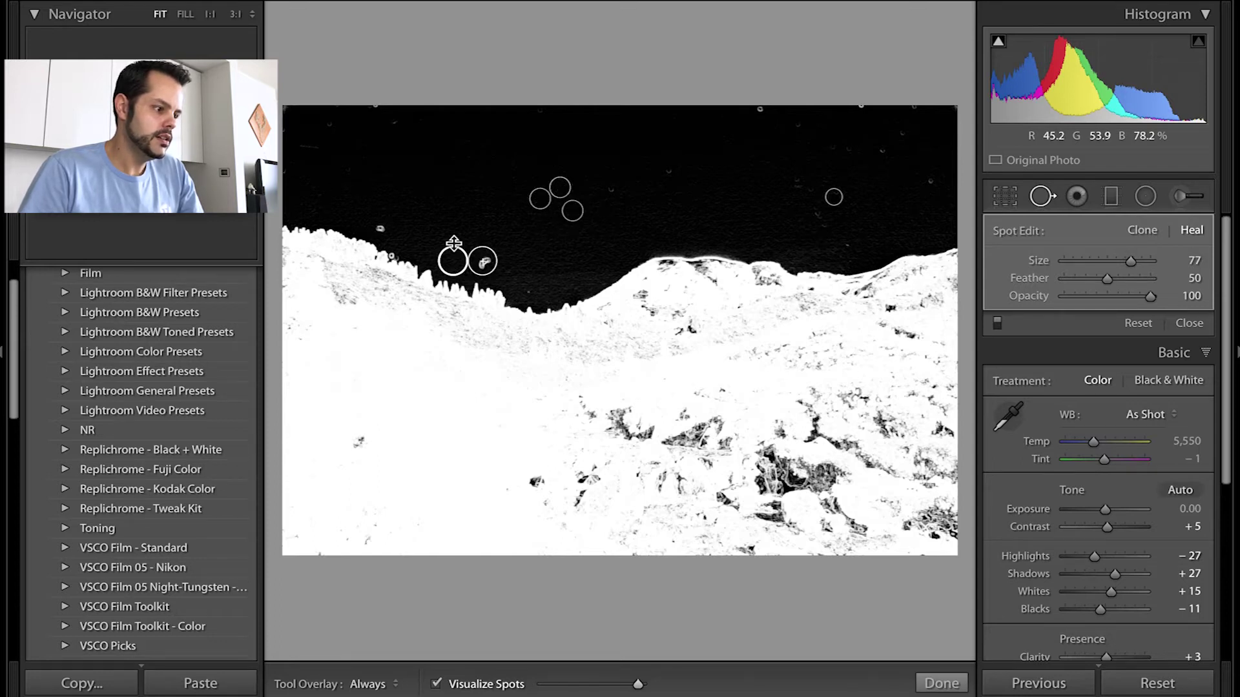
left_click(381, 226)
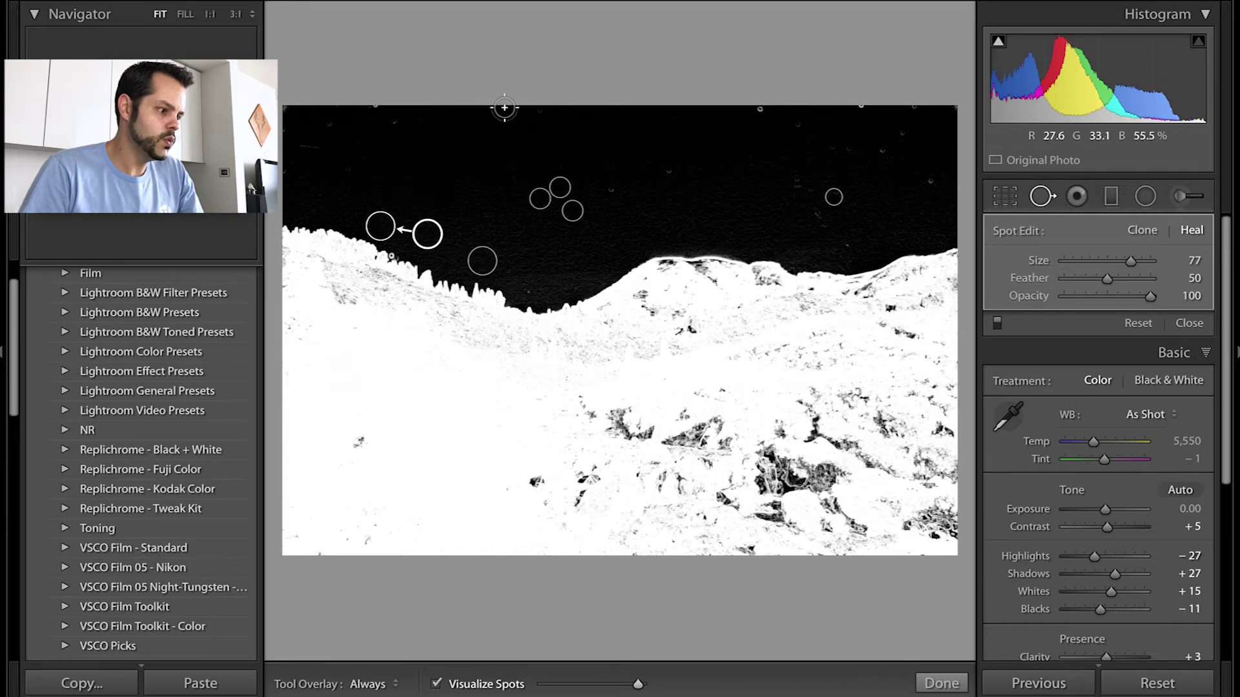
Heal the three dust spots along the sky's upper edge at size 77, and finish spot removal with the visualization hidden
key("Escape")
left_click(762, 107)
left_click(863, 111)
left_click(374, 108)
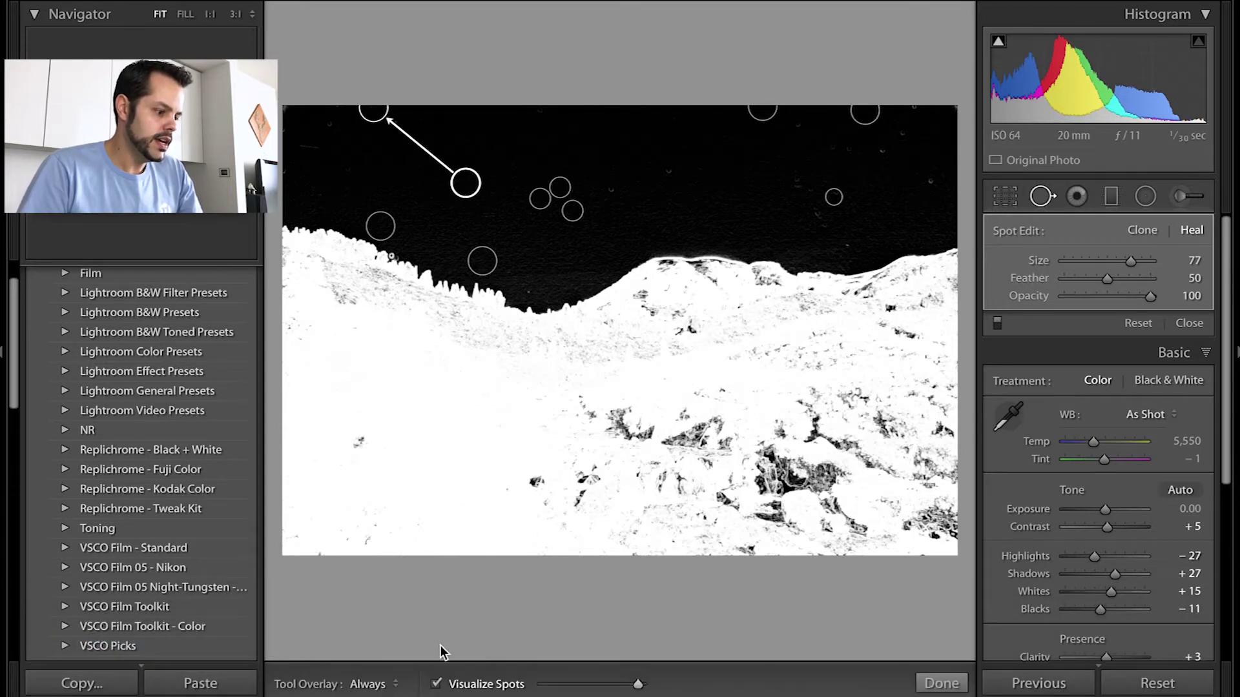
left_click(437, 684)
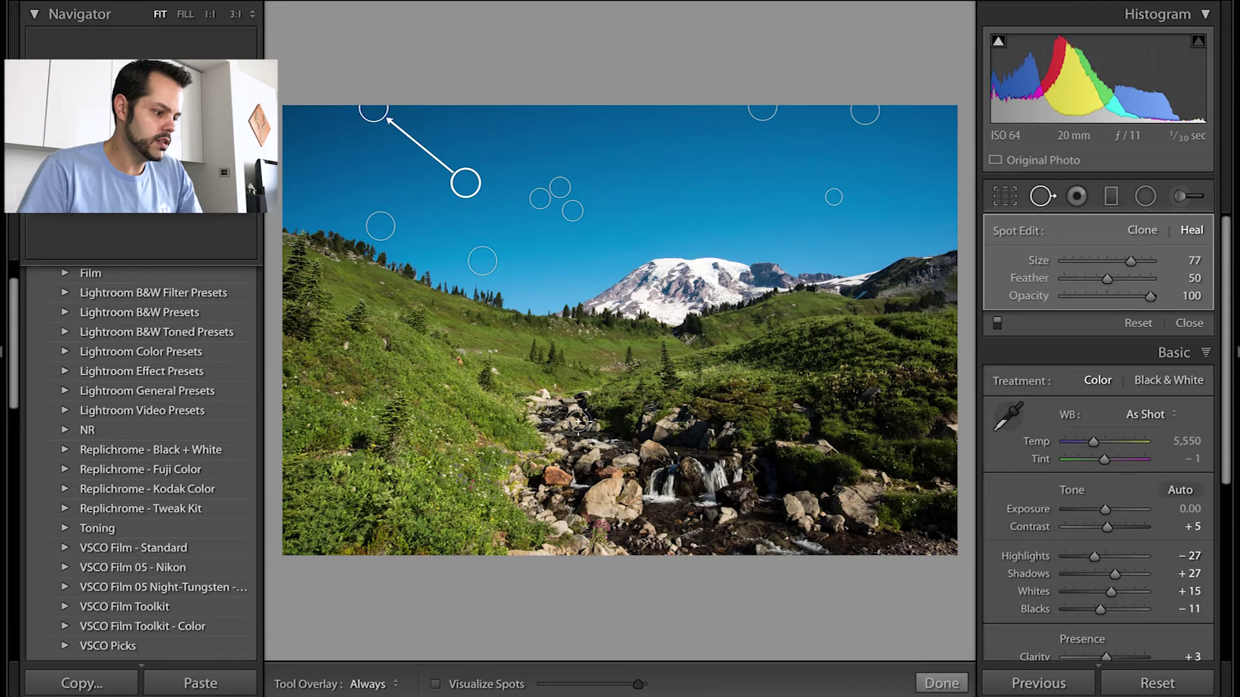
key("q")
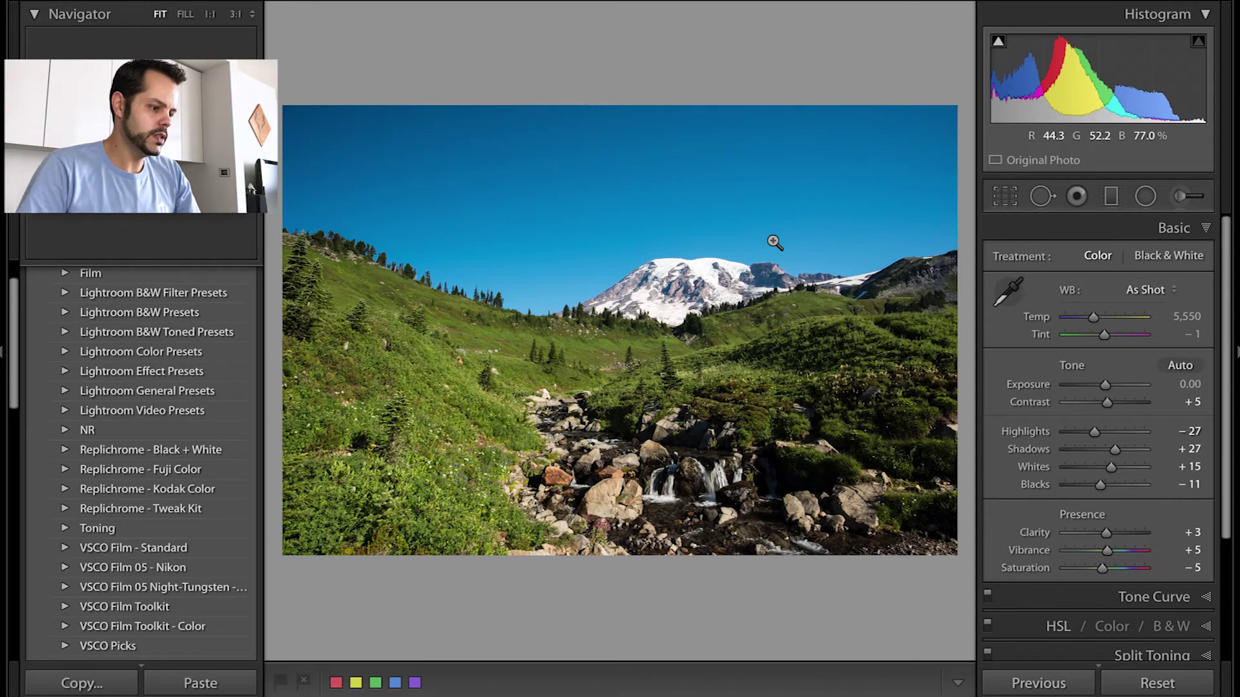
Switch to the next photo, the blue lake landscape, and inspect the faint sky blemish at 1:1
key("Right")
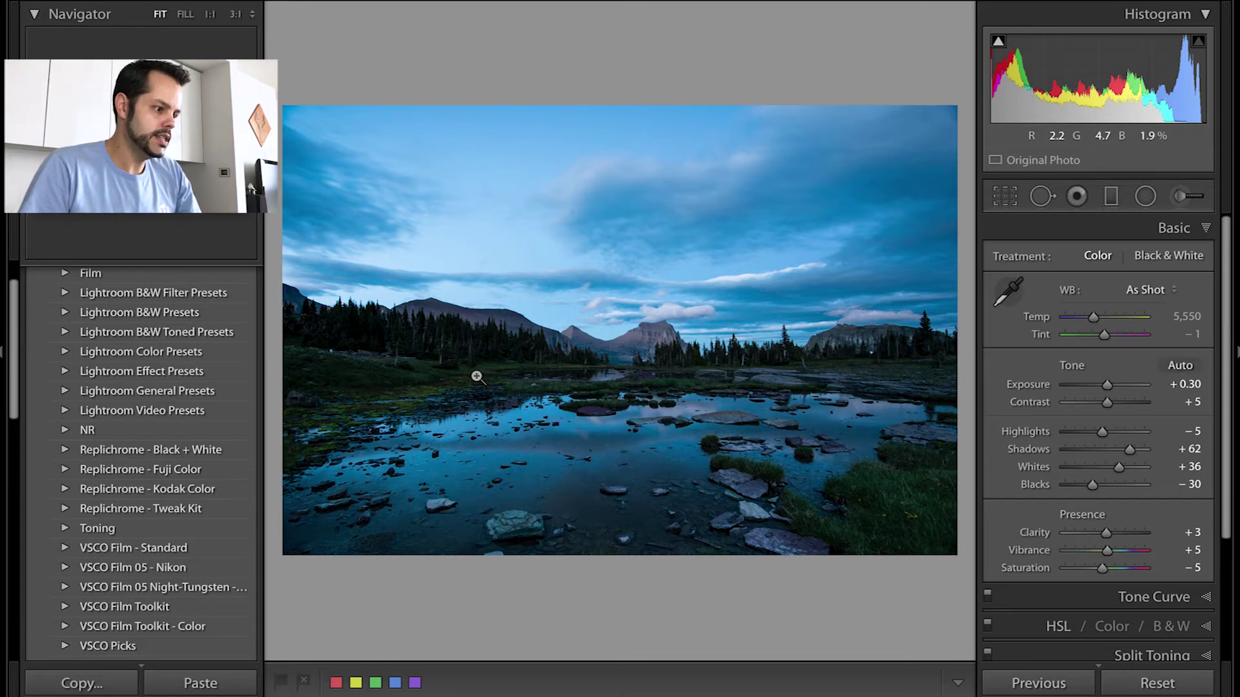
left_click(475, 262)
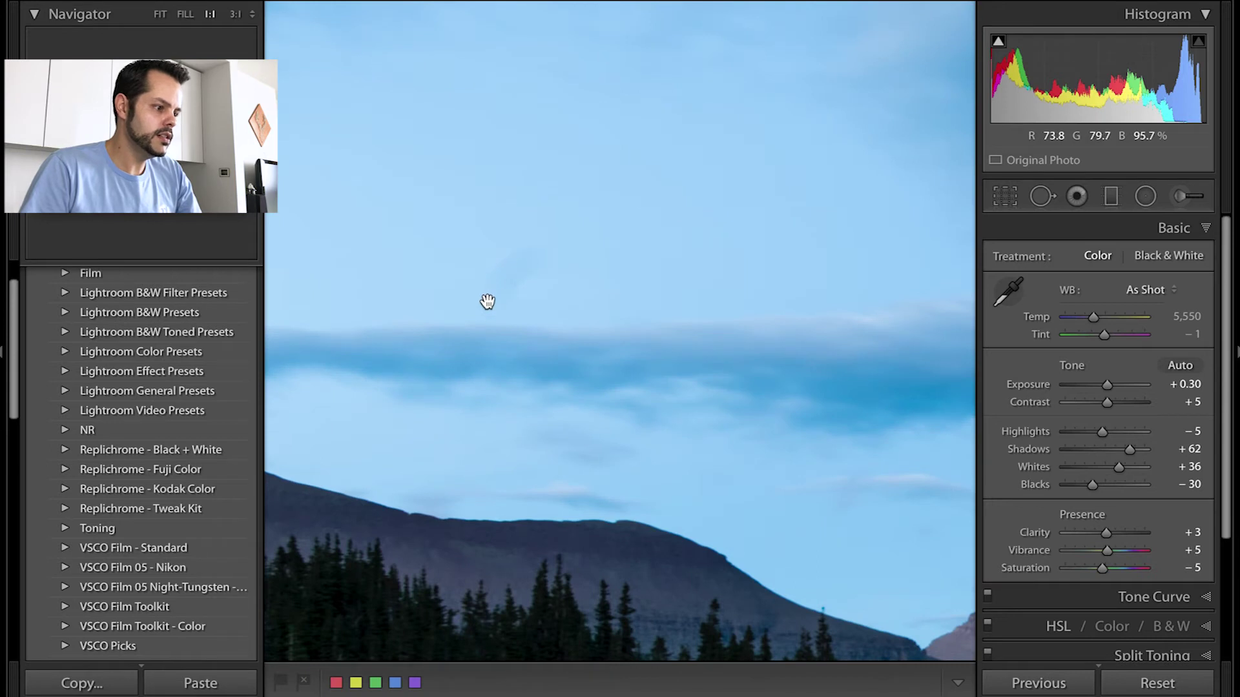
left_click(545, 254)
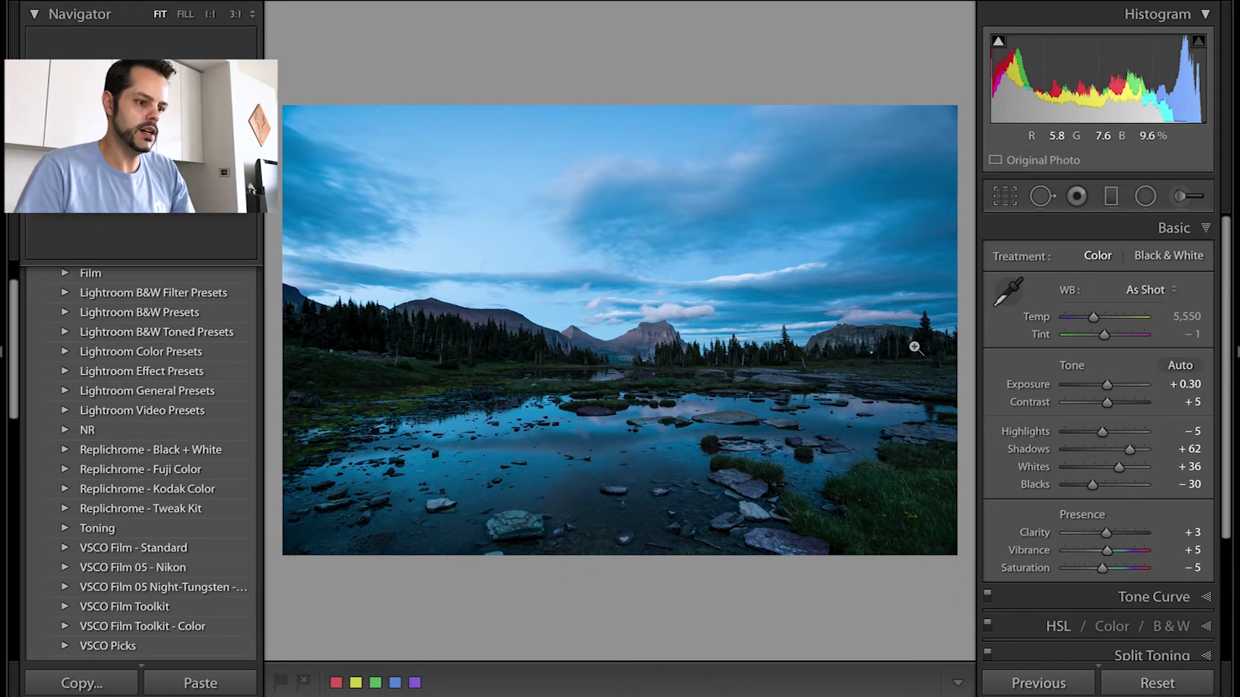
Activate Spot Removal on the lake photo and check its spot visualization at a slightly lower threshold before hiding it
key("q")
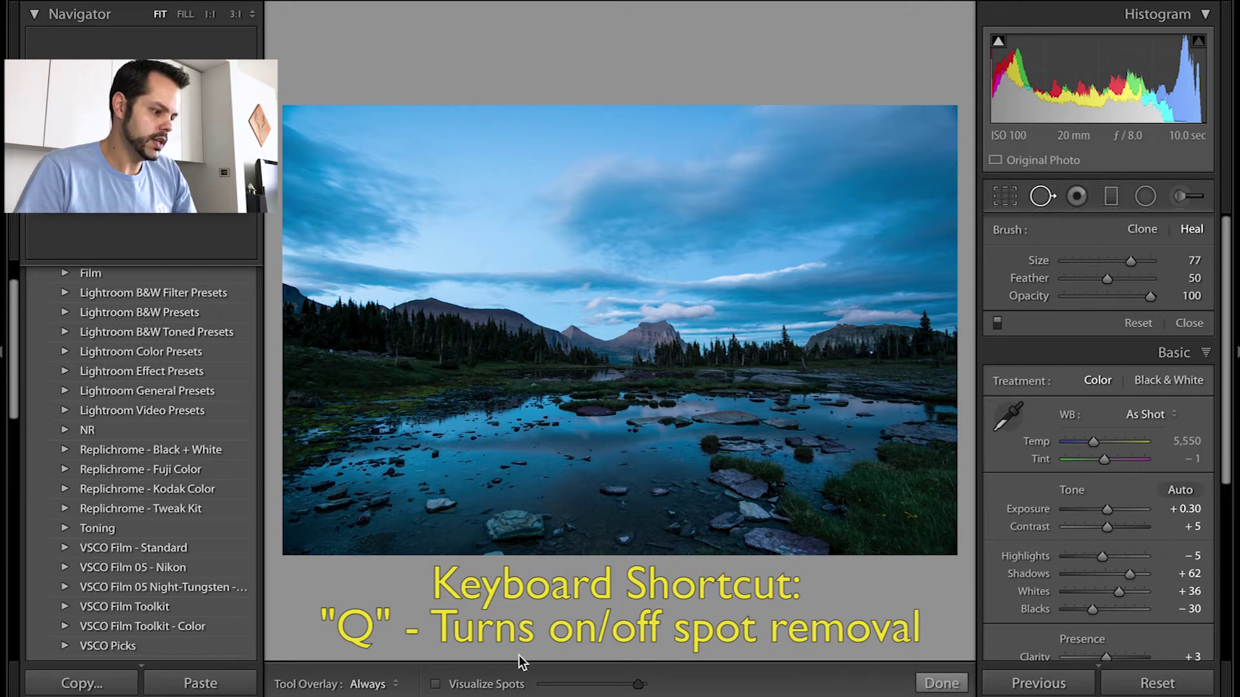
left_click(436, 685)
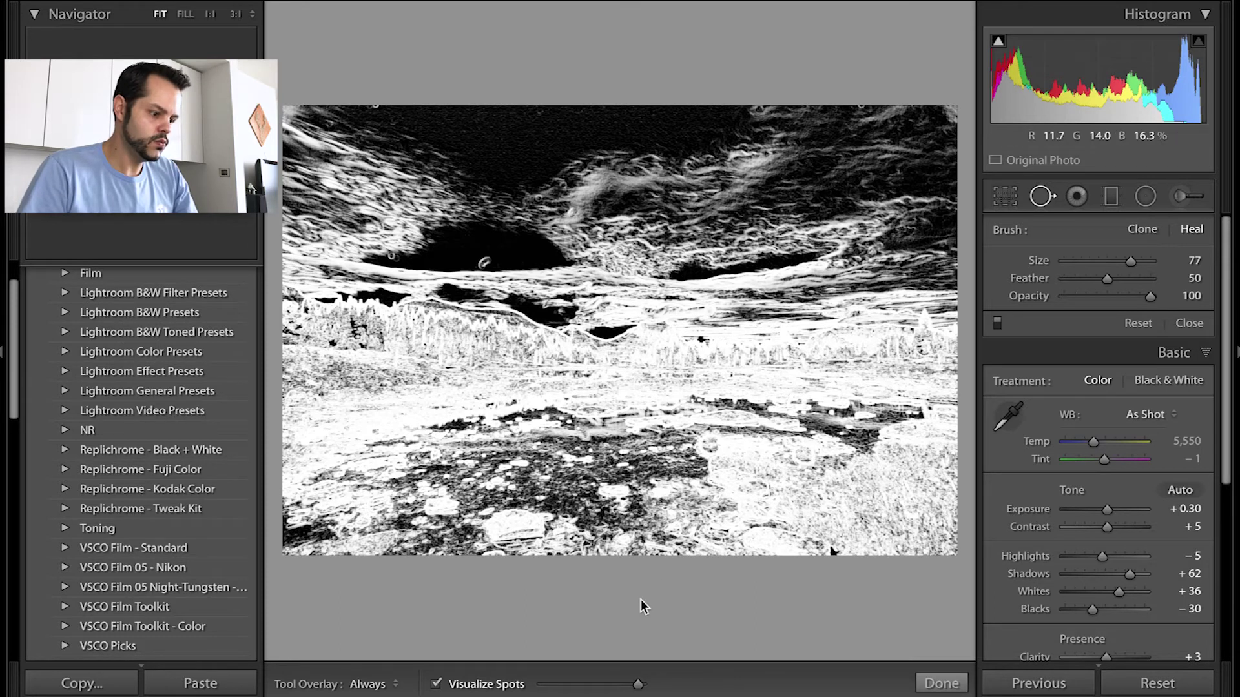
mouse_move(637, 686)
left_mouse_down()
mouse_move(601, 687)
mouse_move(629, 688)
left_mouse_up()
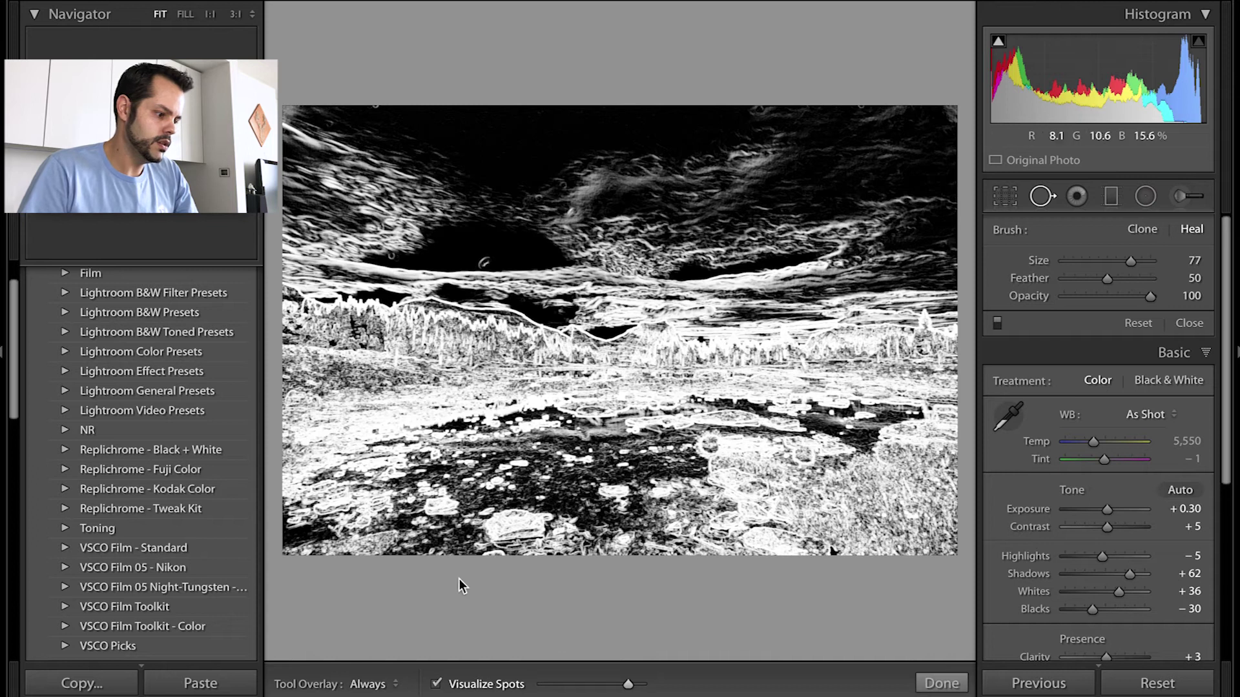
left_click(437, 685)
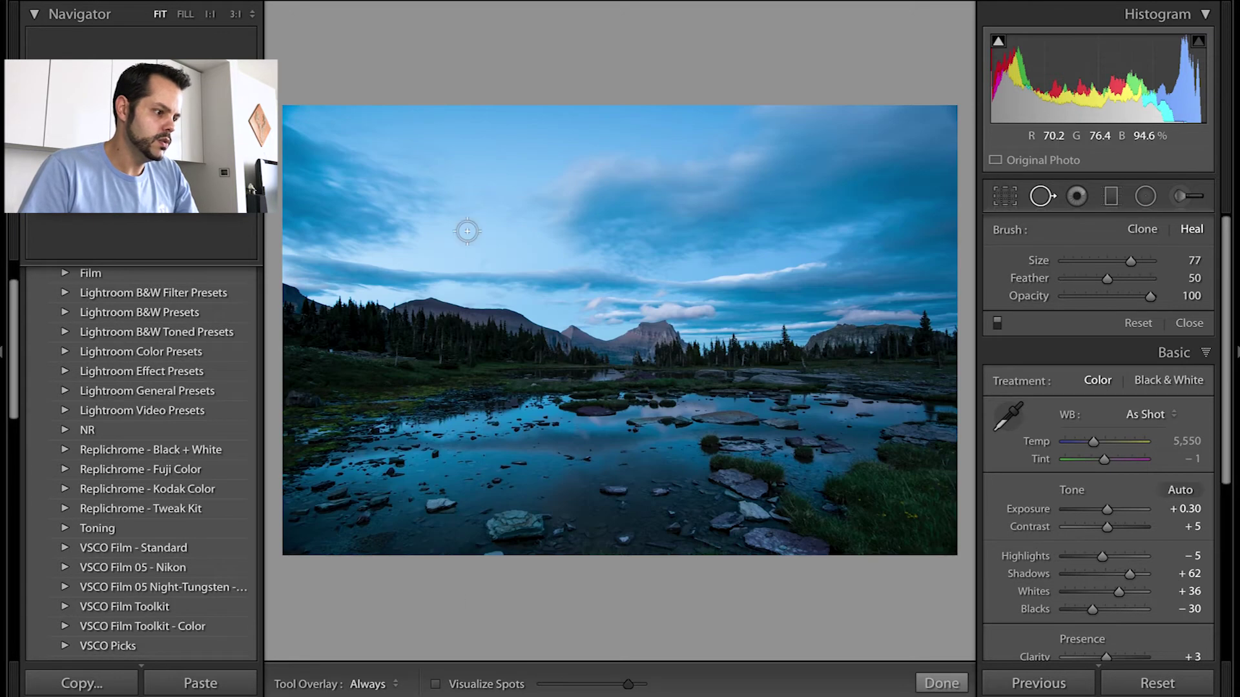
Set the healing brush to size 76 and feather 0 for the sky blemish above the dark mountain, viewed at 1:1
left_click(487, 260)
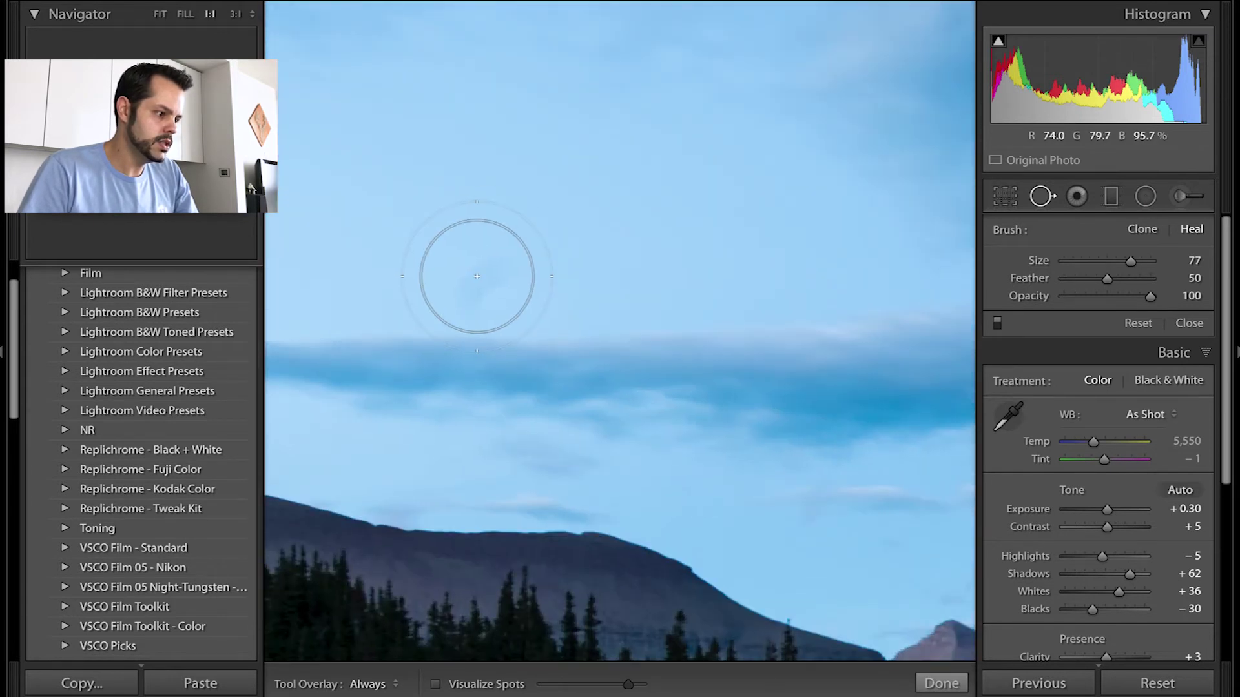
scroll(476, 276, "down", 1)
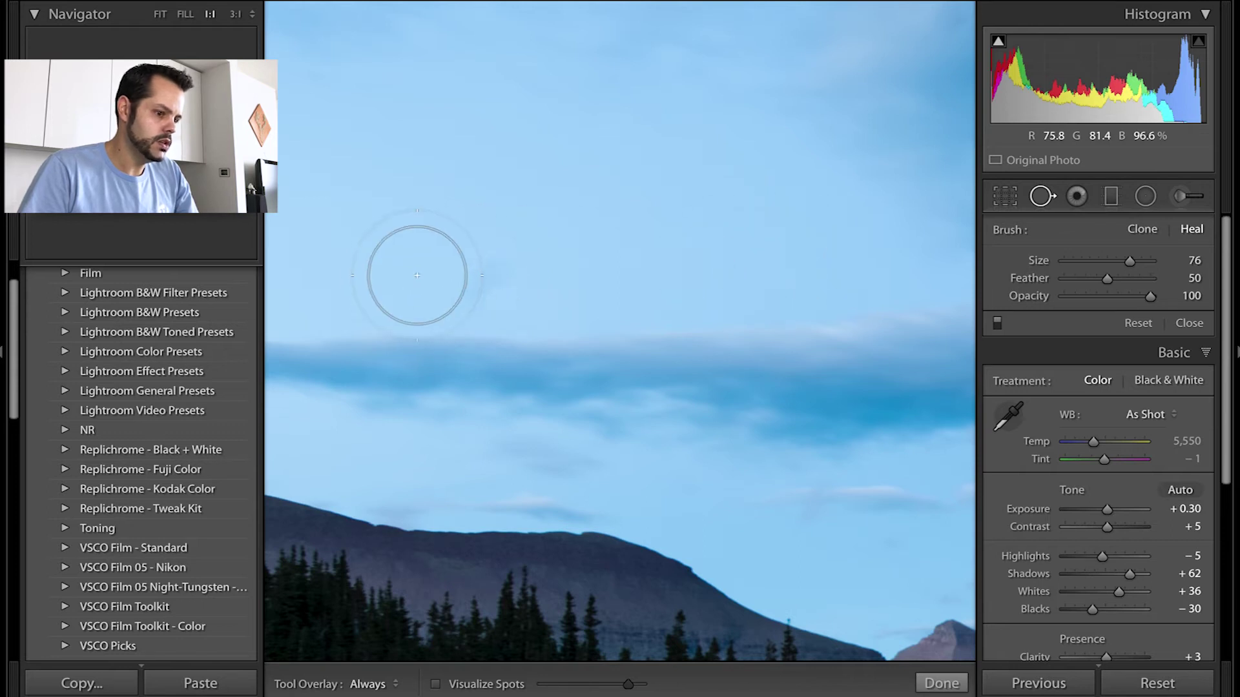
left_click_drag(1107, 278, 1063, 278)
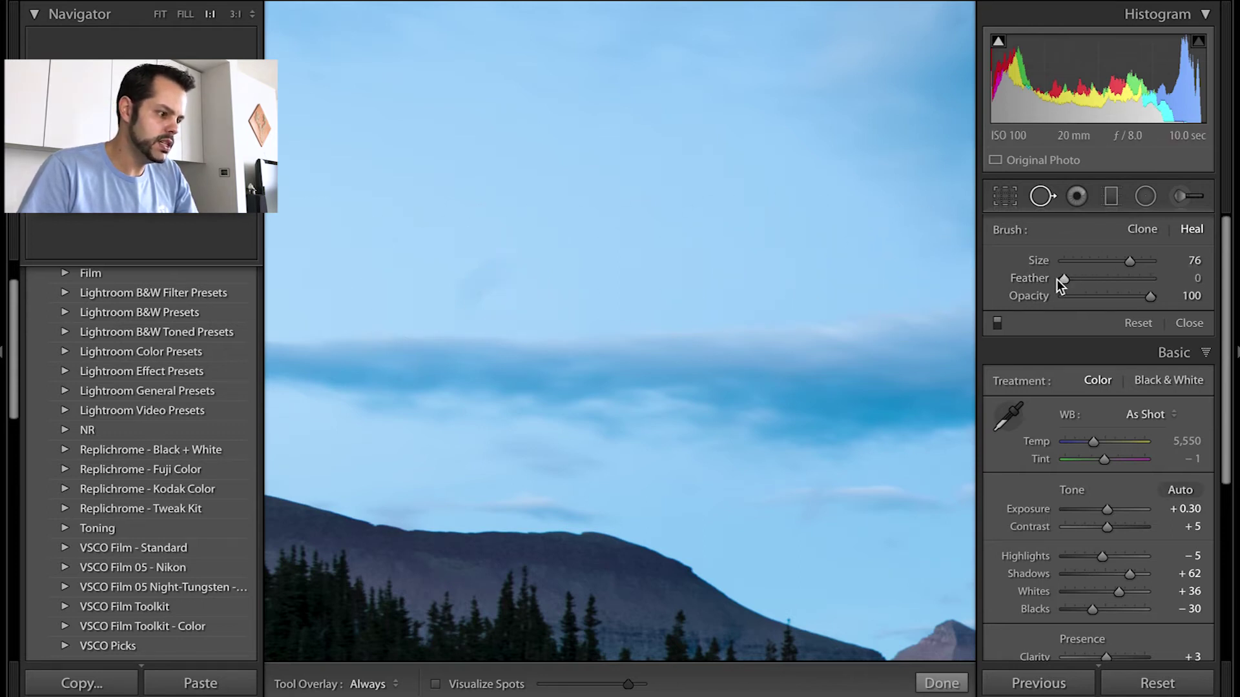
Heal the blemish above the dark mountain at size 76 and the visualized dust spot in the clouds left of it at size 75
left_click(481, 265)
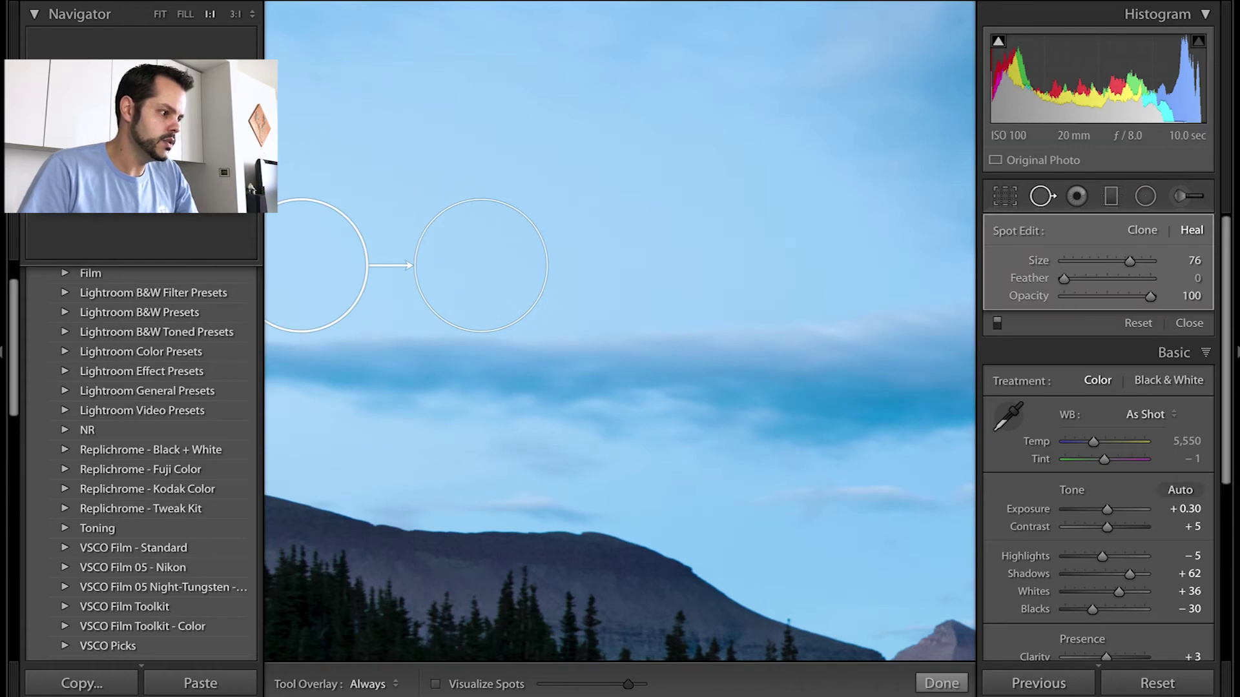
scroll(619, 323, "up", 10)
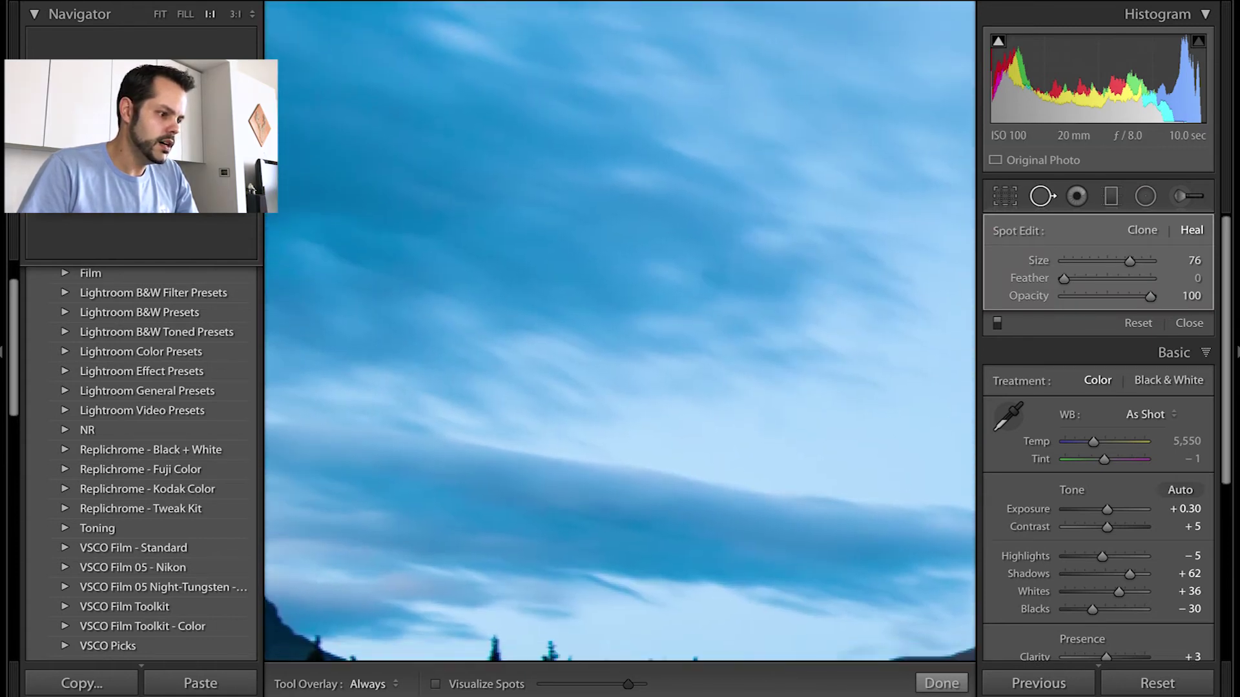
scroll(620, 332, "down", 3)
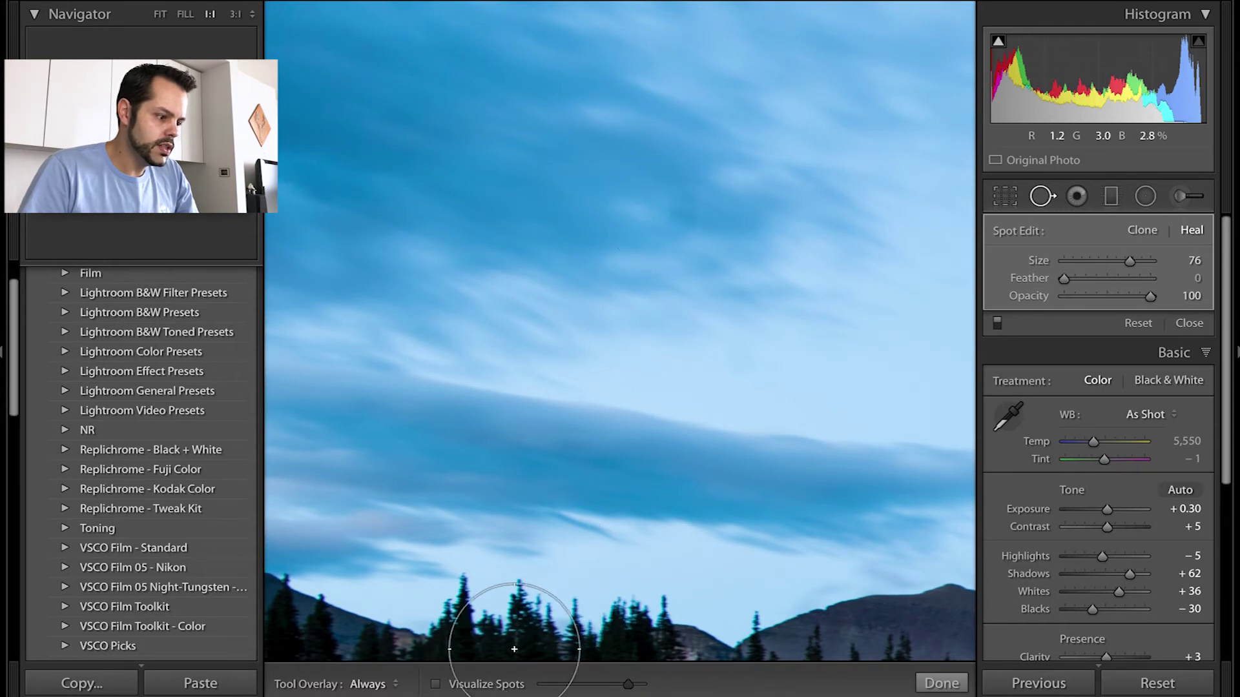
left_click(436, 684)
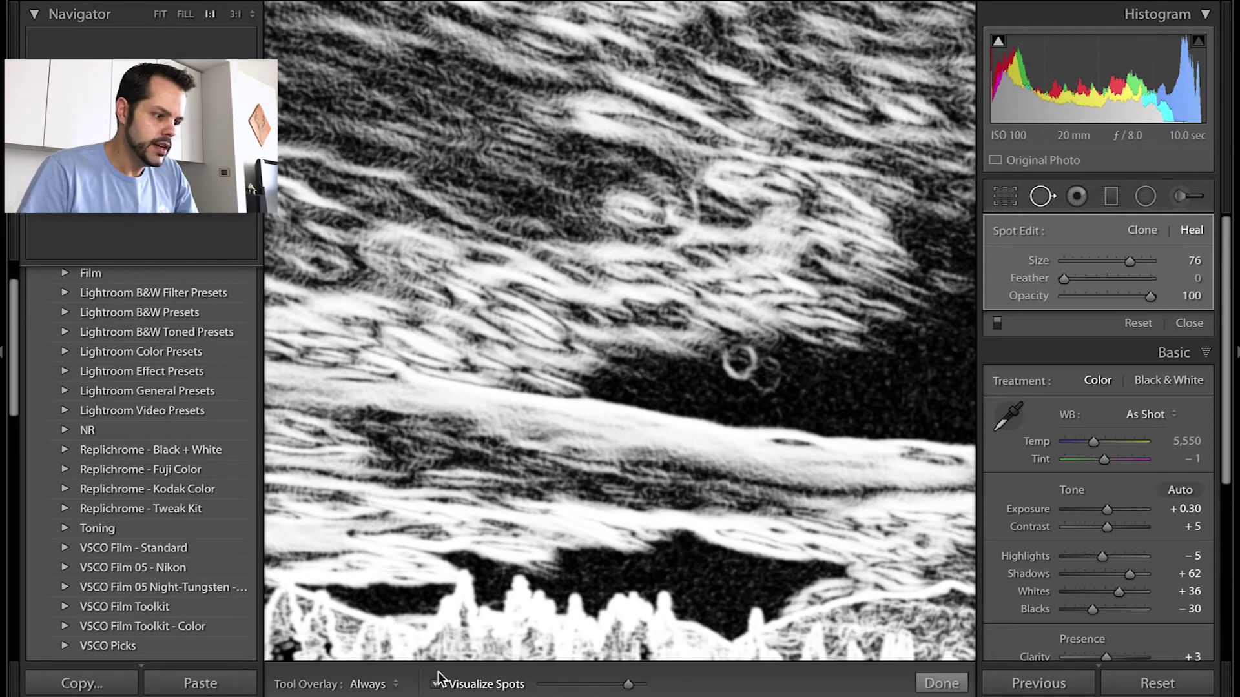
left_click(437, 686)
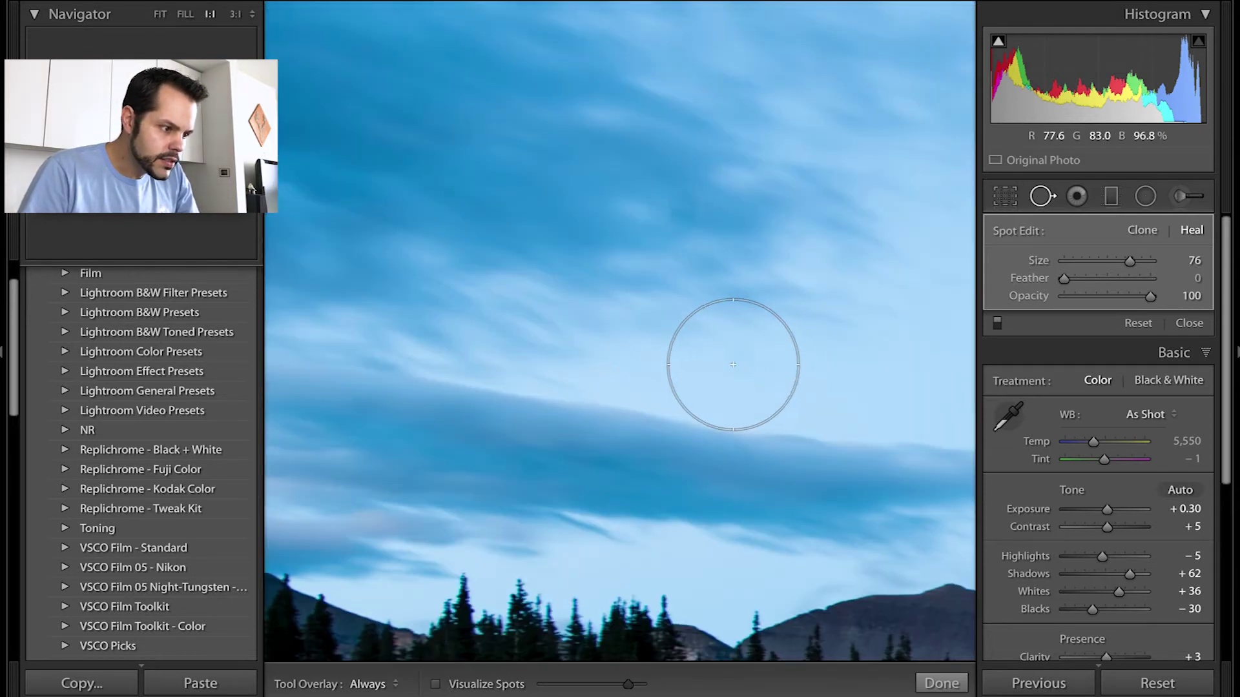
left_click(674, 213)
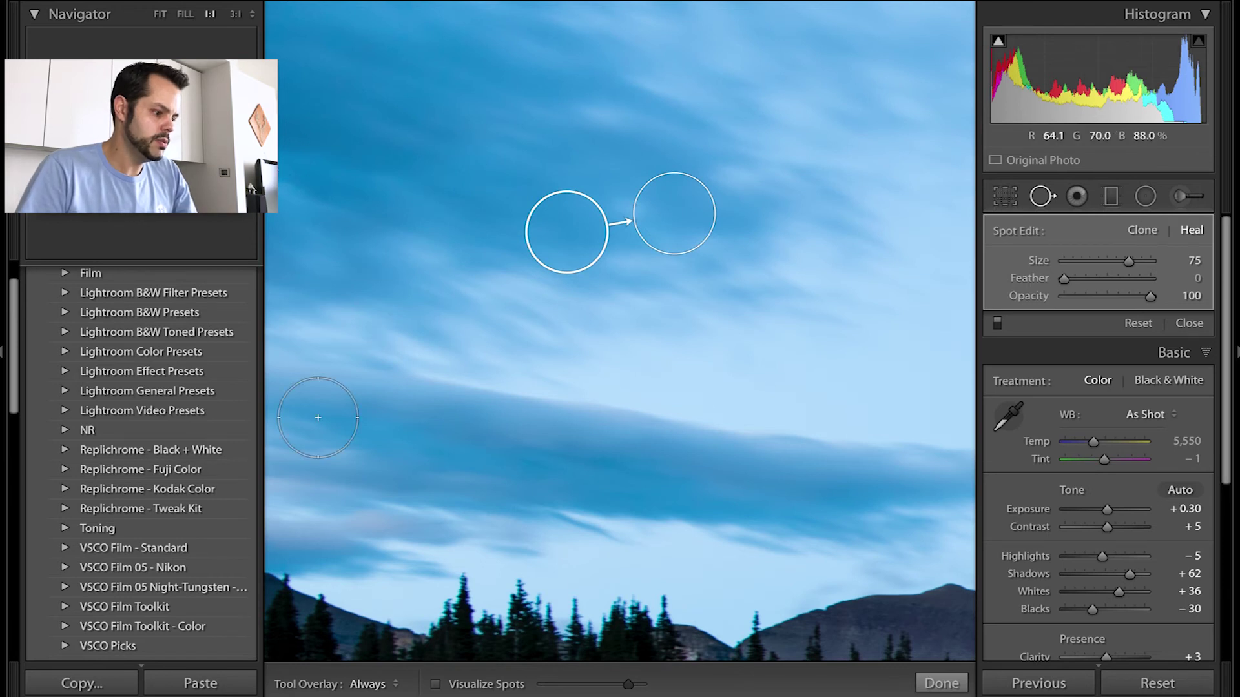
Locate the dust spot on the left part of the sky's upper edge with spot visualization and heal it at size 64
left_click_drag(141, 116, 141, 72)
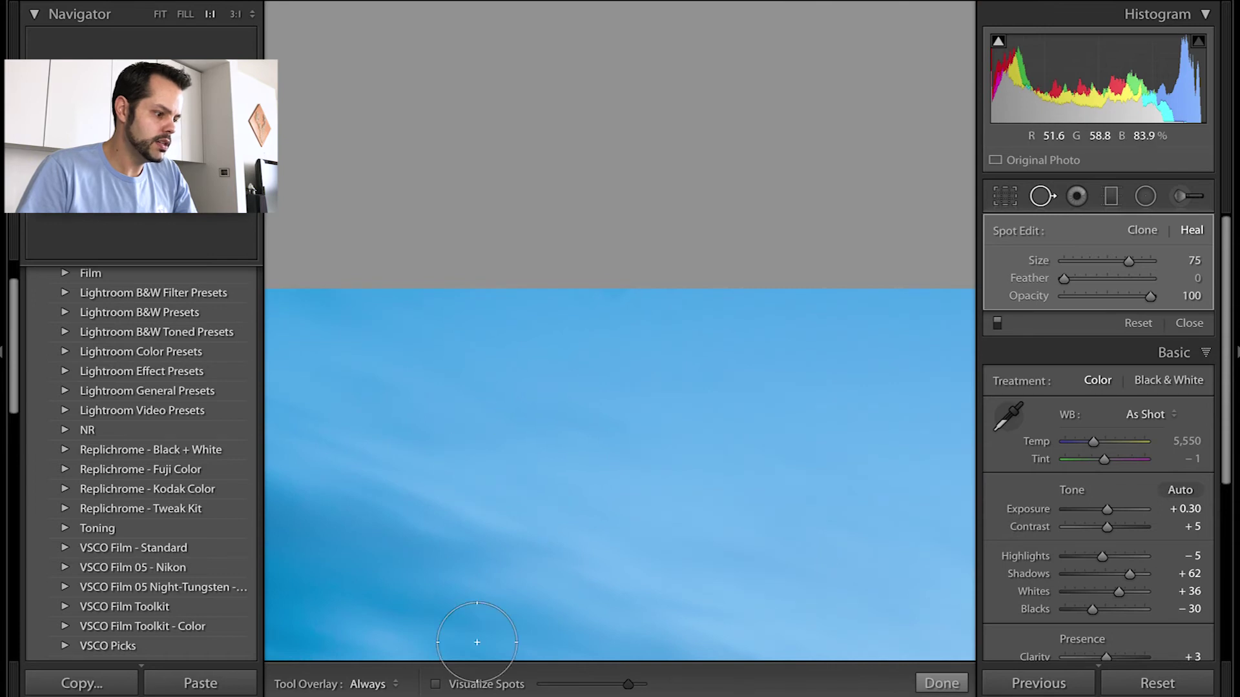
left_click(435, 684)
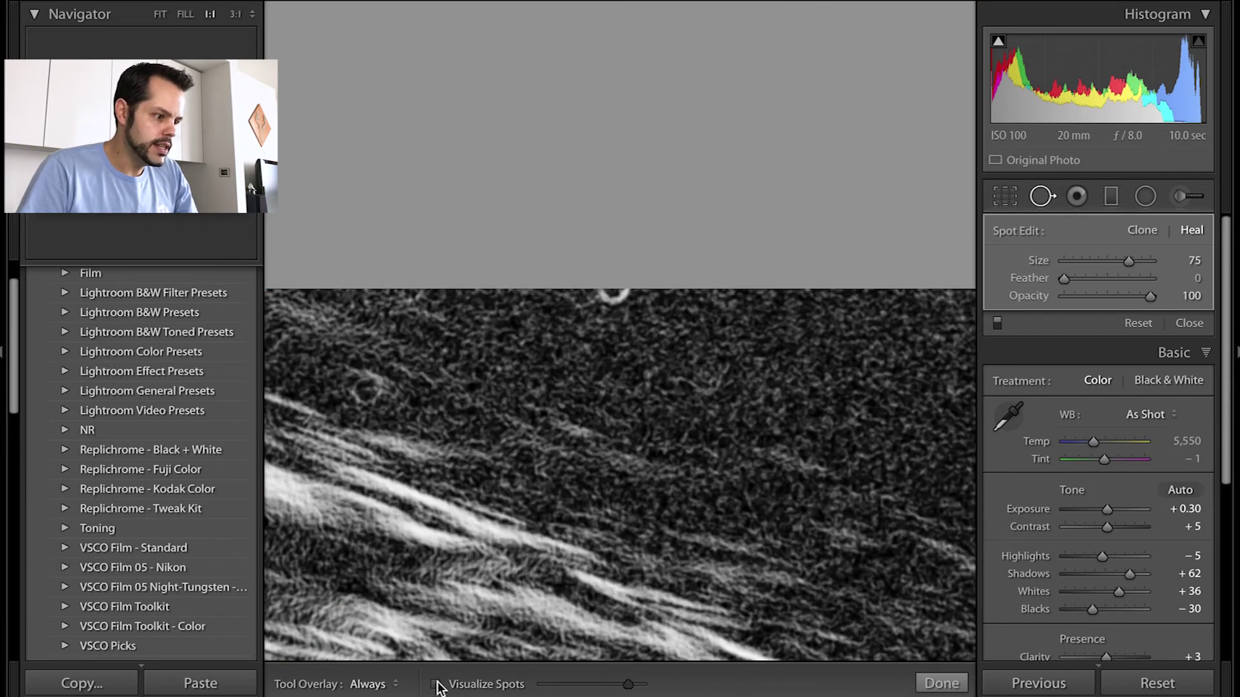
left_click(435, 684)
scroll(616, 293, "down", 3)
left_click(615, 292)
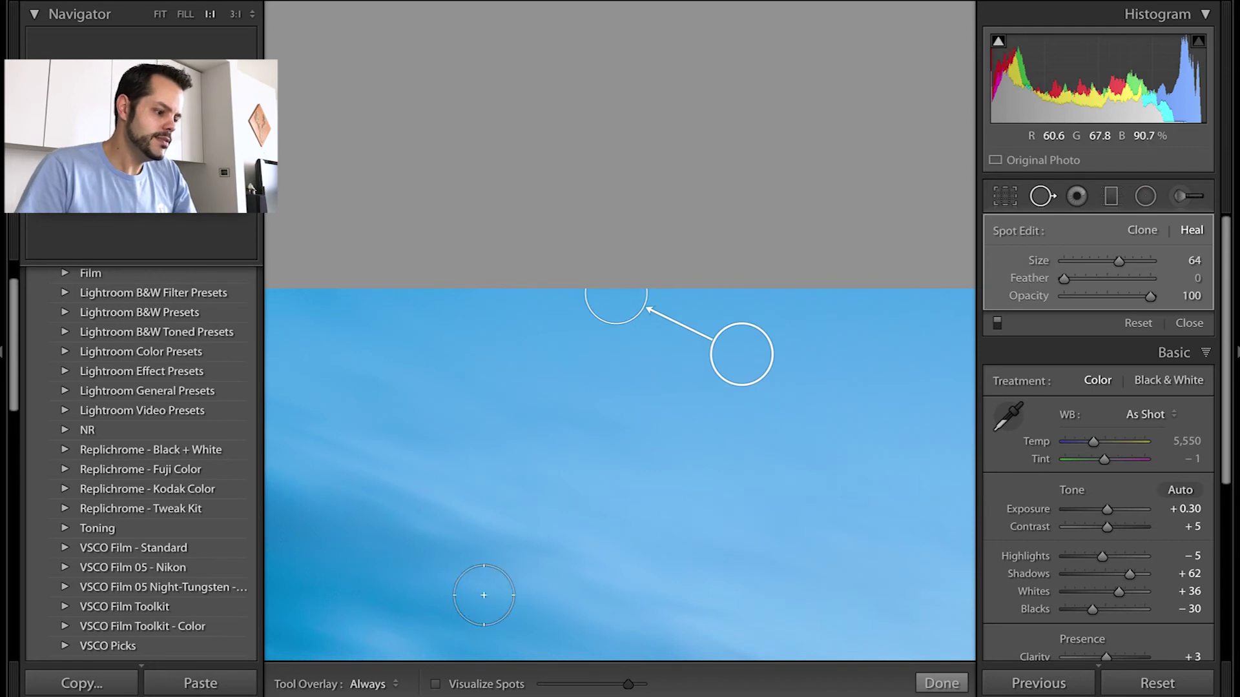
Locate the dust spot near the right end of the sky's upper edge with spot visualization and heal it at size 56
key("z")
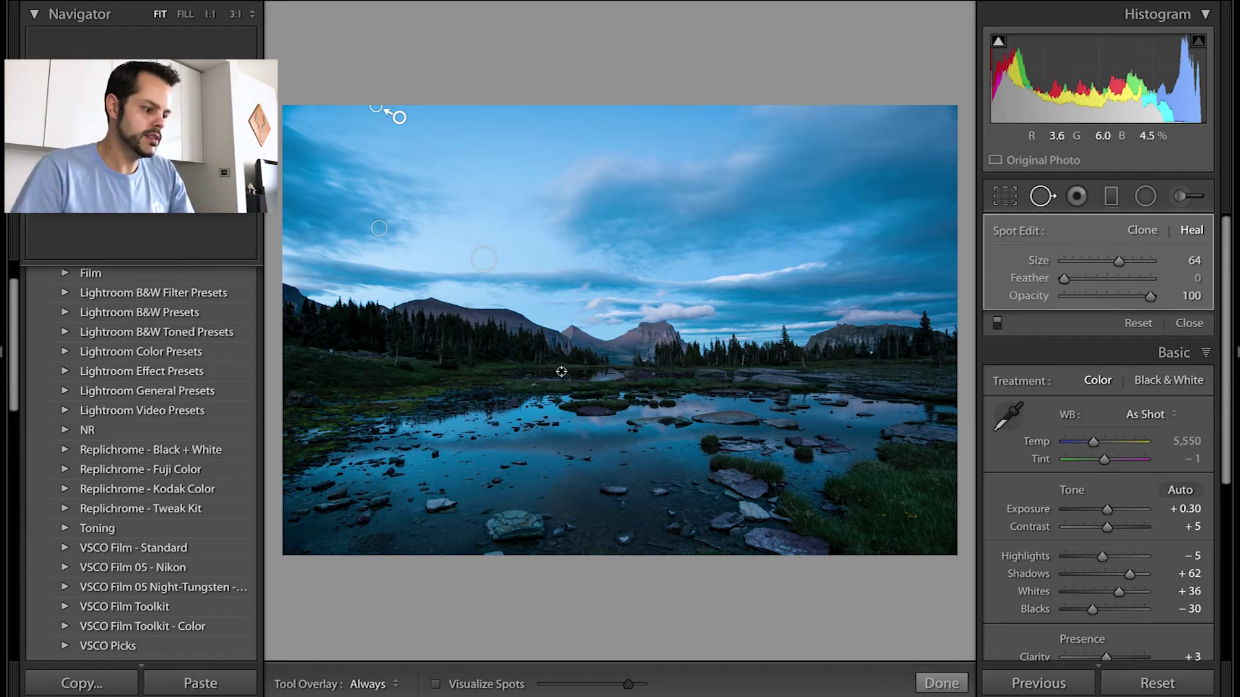
left_click(436, 684)
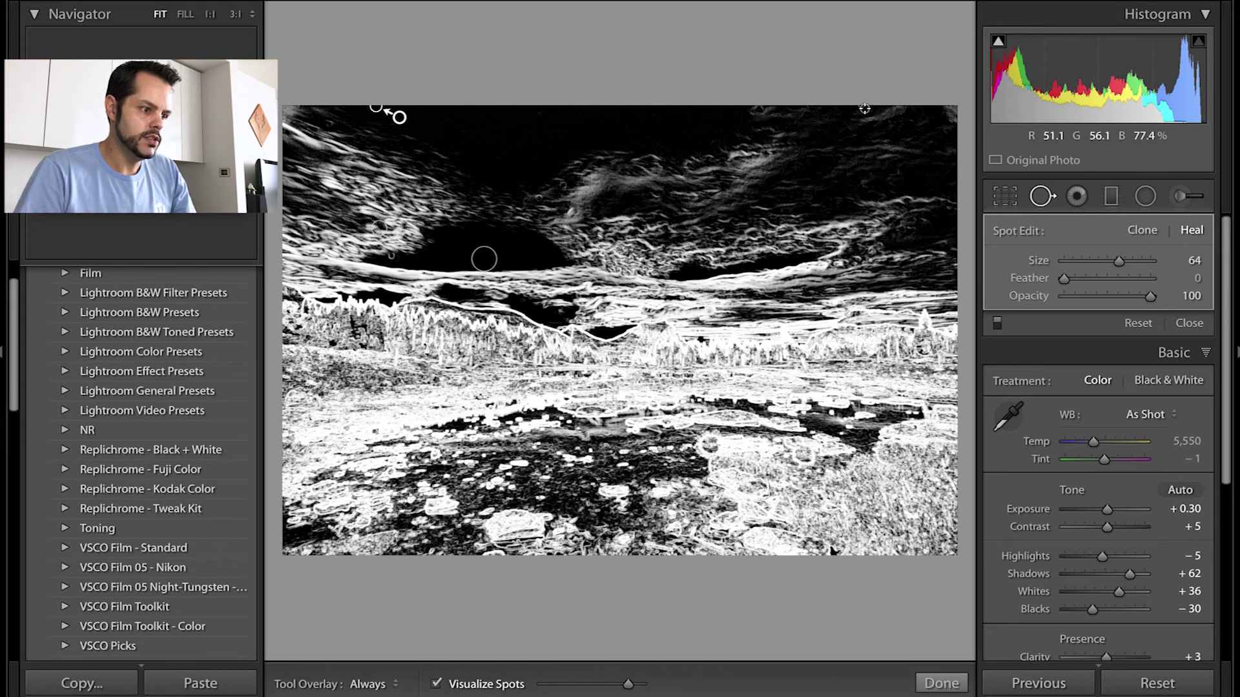
left_click(859, 107)
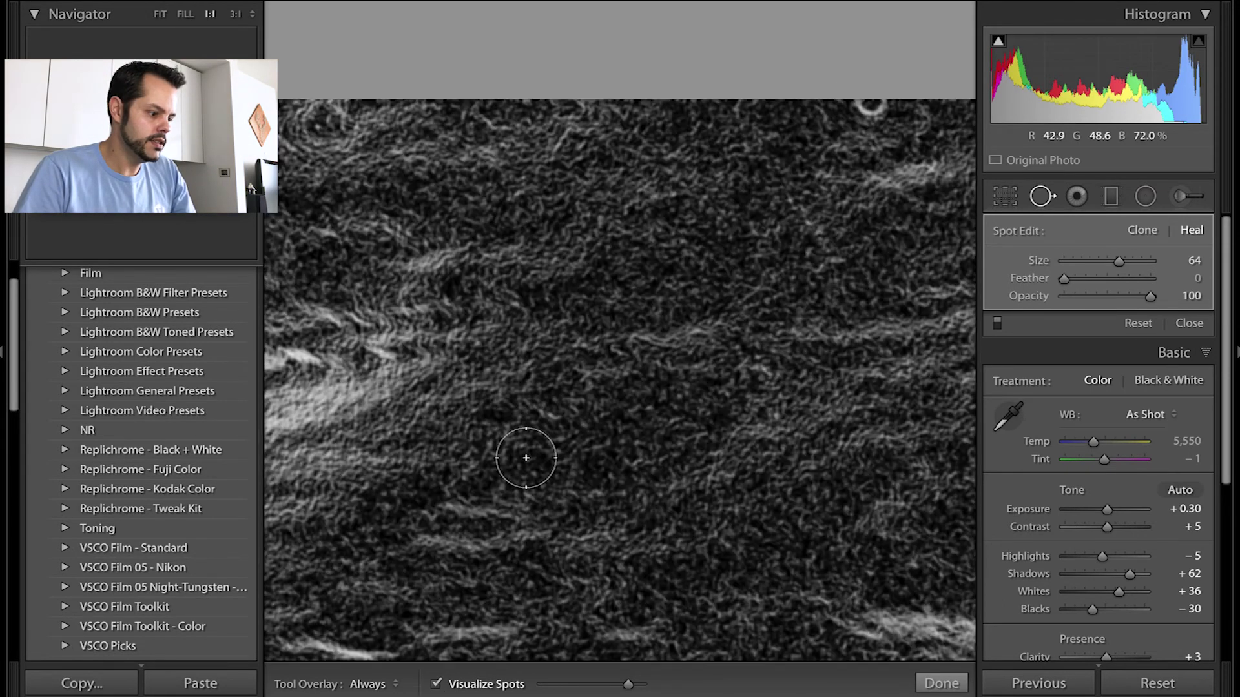
mouse_move(443, 603)
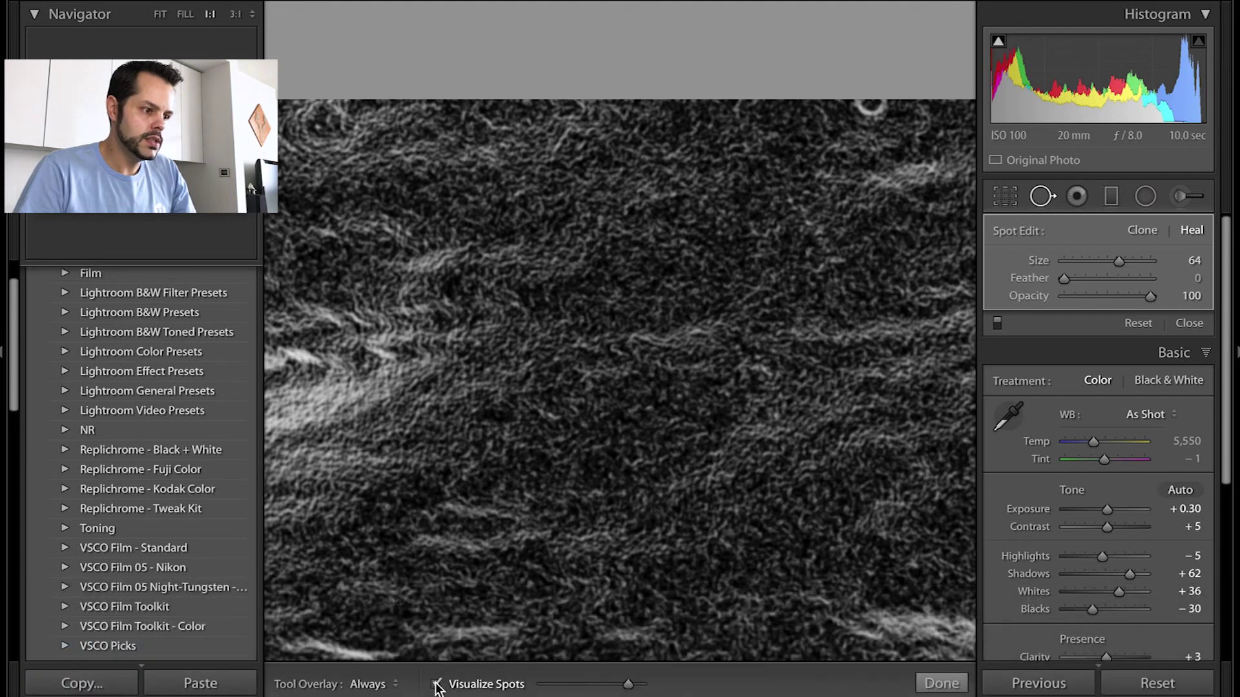
left_click(436, 684)
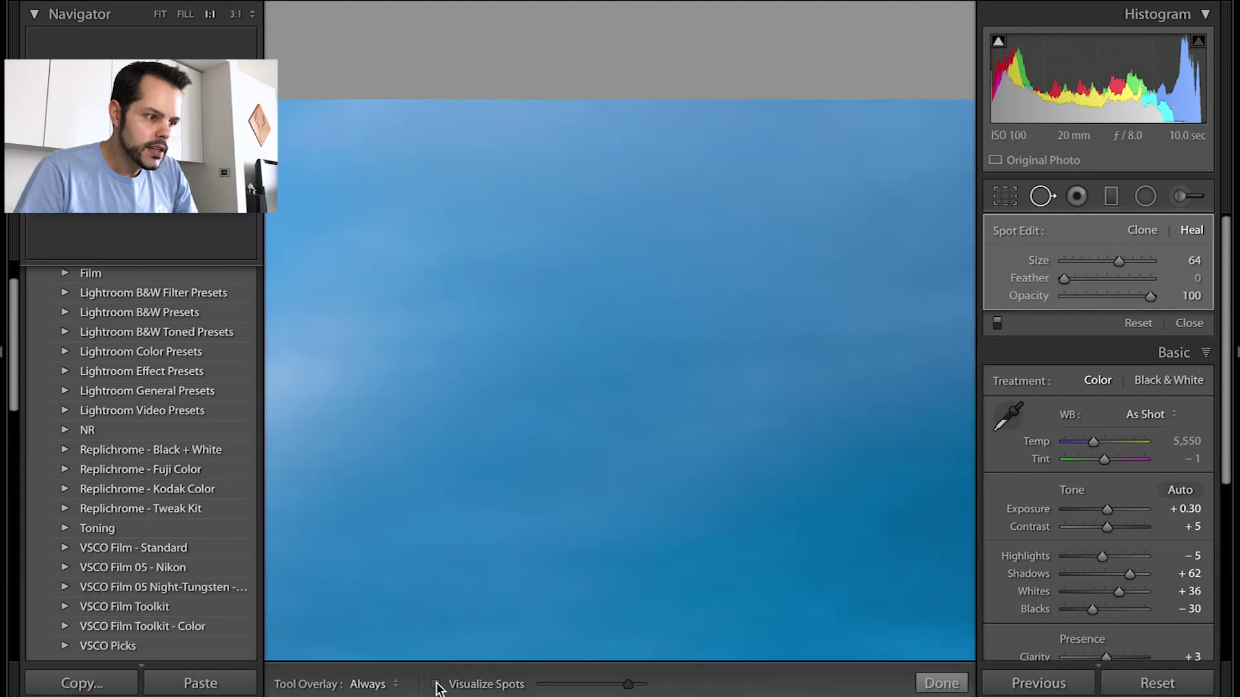
left_click(871, 105)
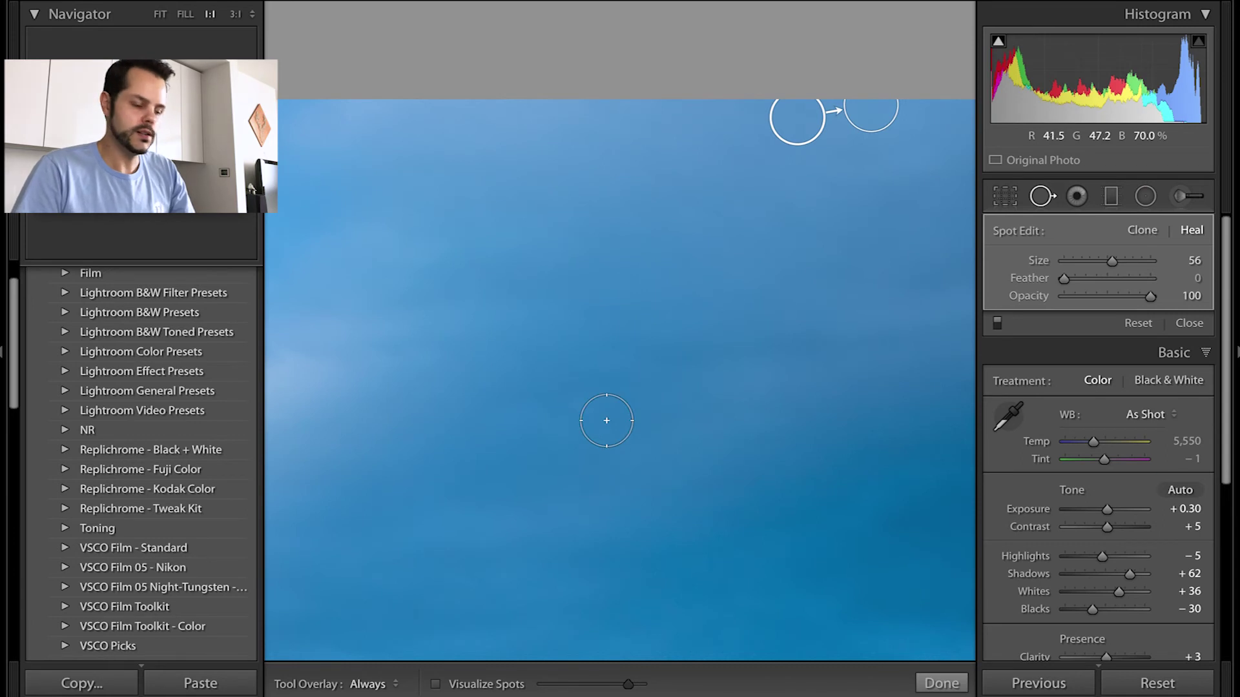
Examine the rest of the sky at 1:1 for remaining dust spots, and close Spot Removal with the whole photo in view
left_click_drag(606, 420, 342, 127)
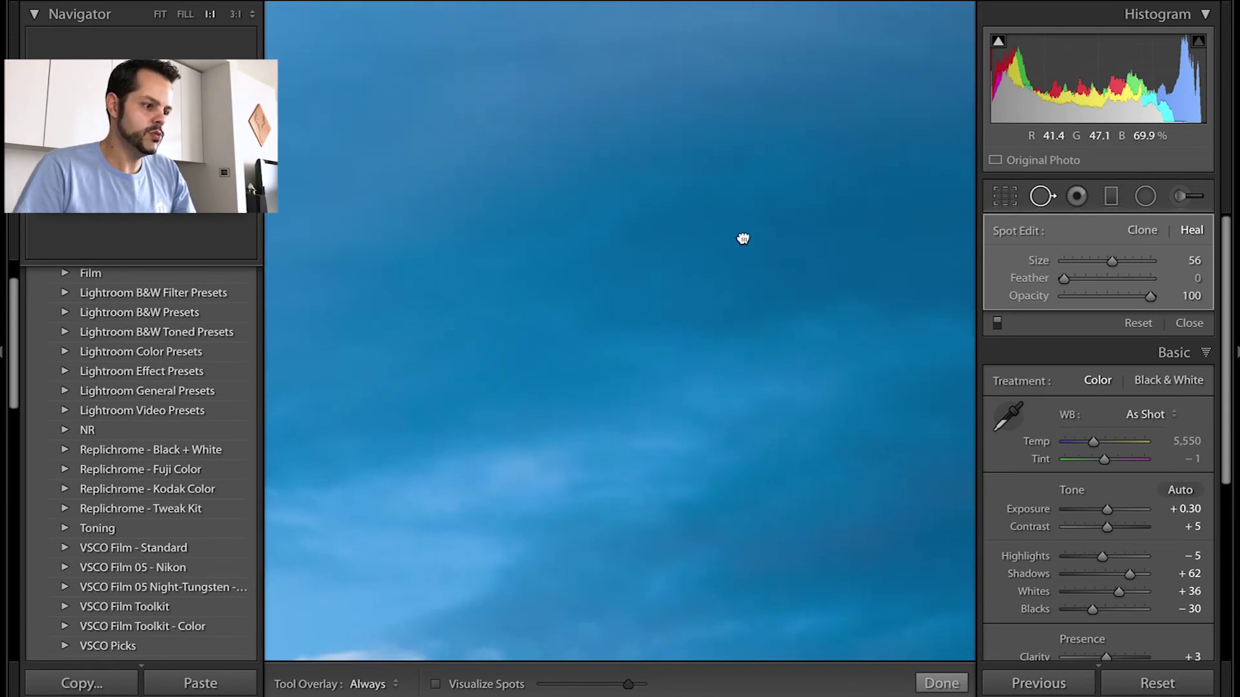
left_click_drag(742, 239, 516, 338)
left_click(616, 325)
left_click(677, 269)
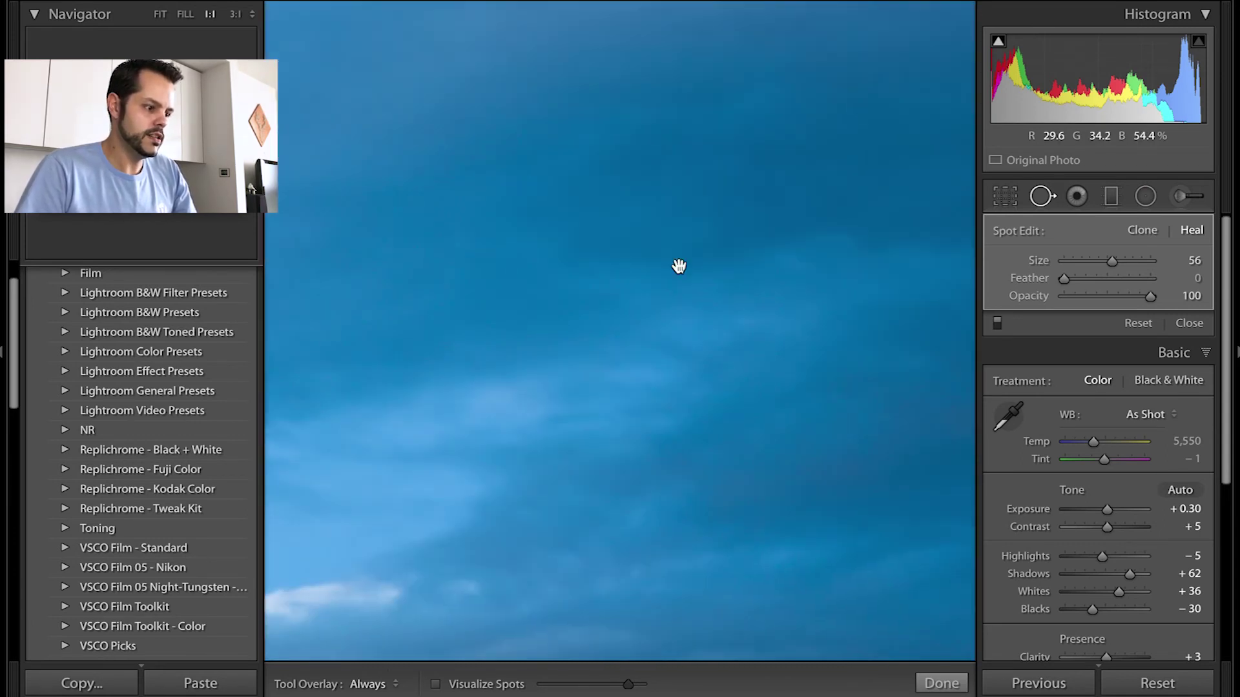
left_click_drag(626, 330, 909, 121)
mouse_move(601, 186)
left_mouse_down()
mouse_move(853, 252)
mouse_move(991, 381)
left_mouse_up()
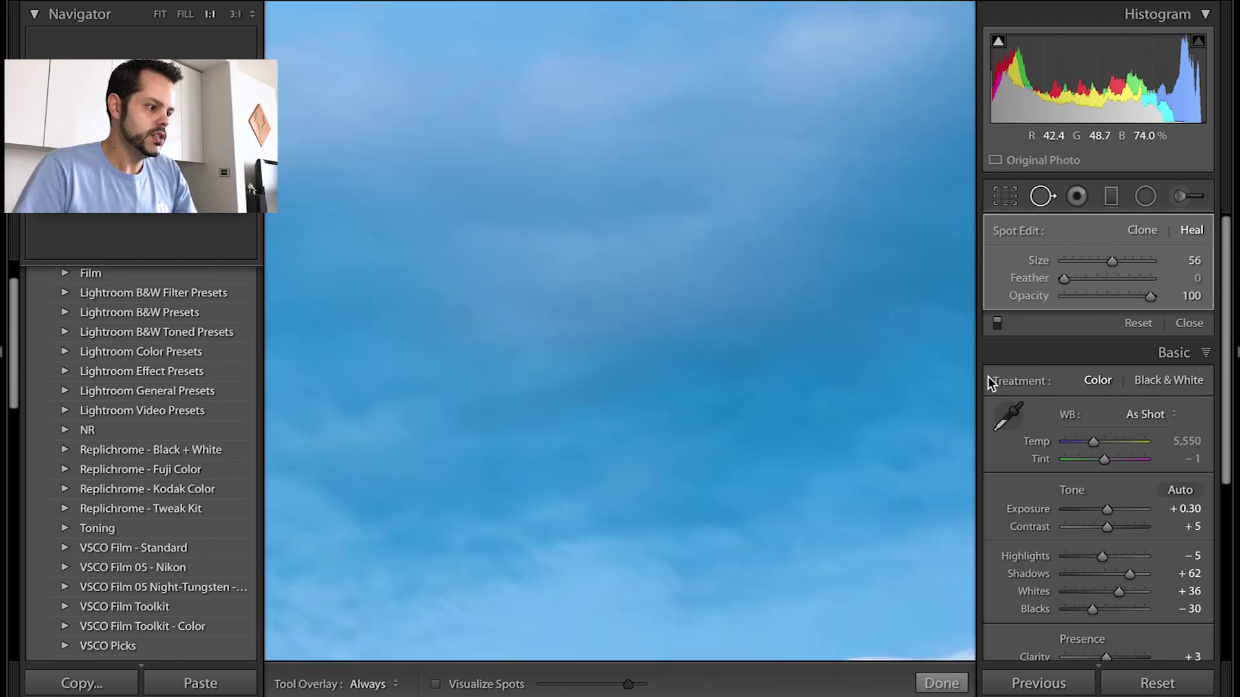
left_click_drag(502, 307, 644, 488)
scroll(658, 451, "up", 3)
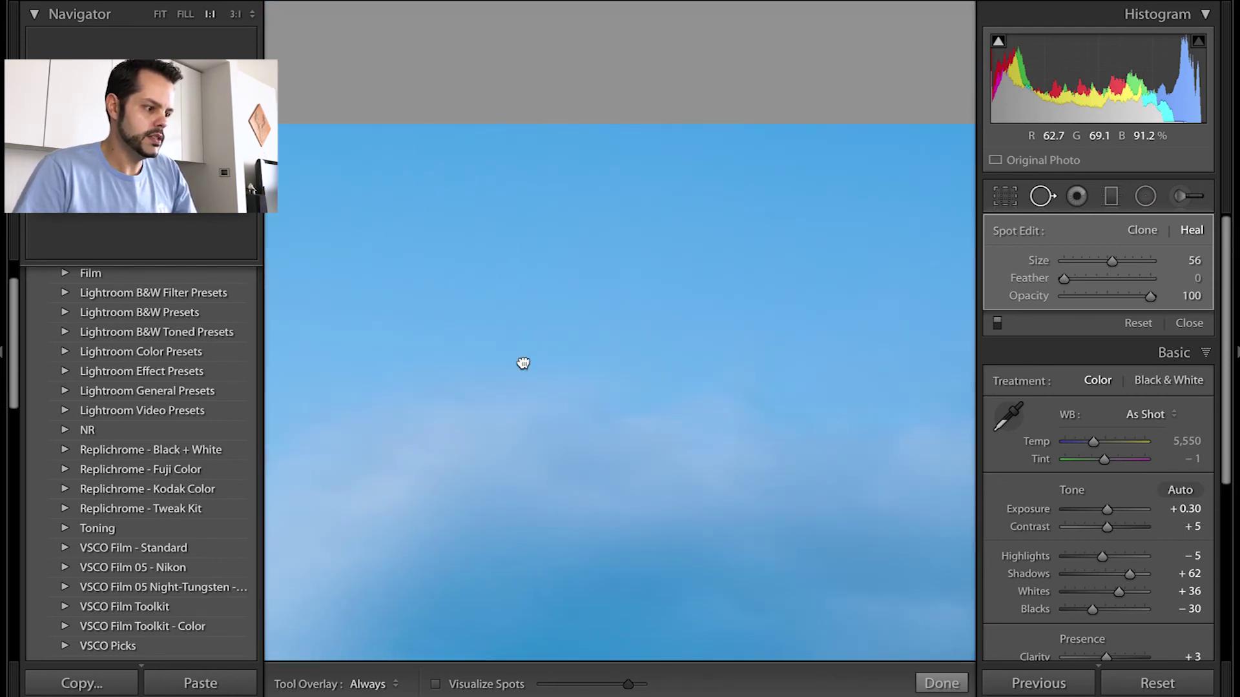
left_click_drag(523, 363, 822, 152)
left_click_drag(581, 266, 874, 191)
left_click_drag(579, 207, 697, 340)
left_click(698, 341)
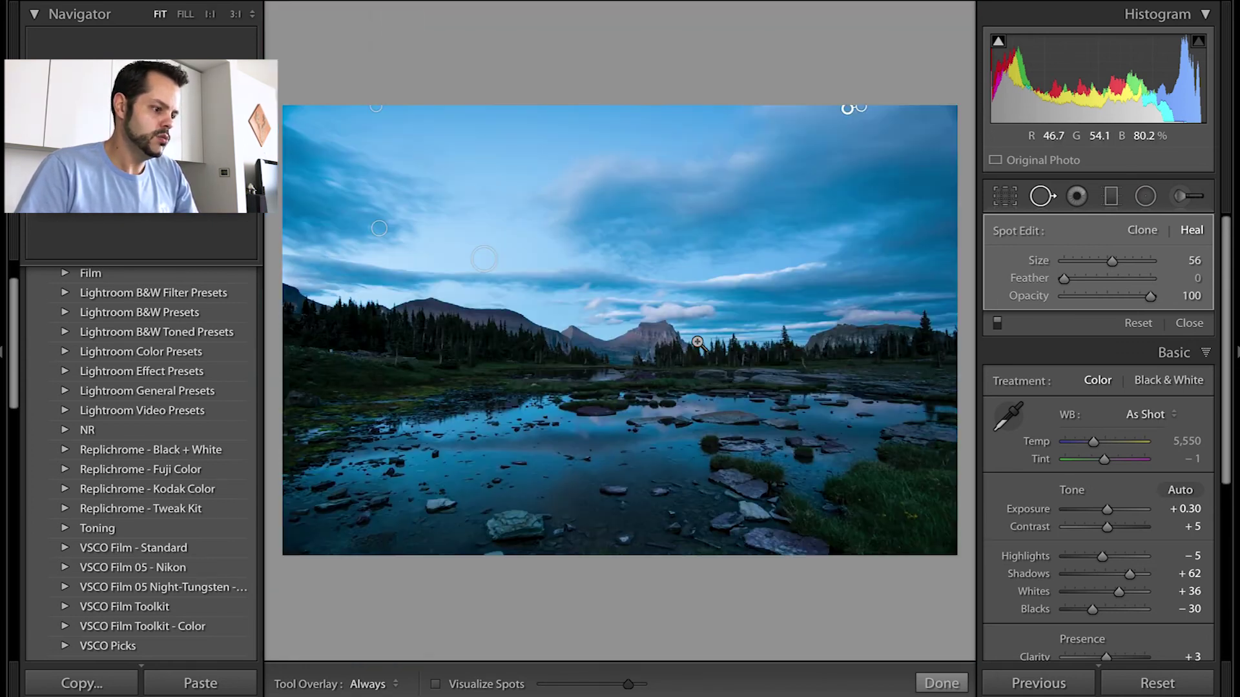
key("q")
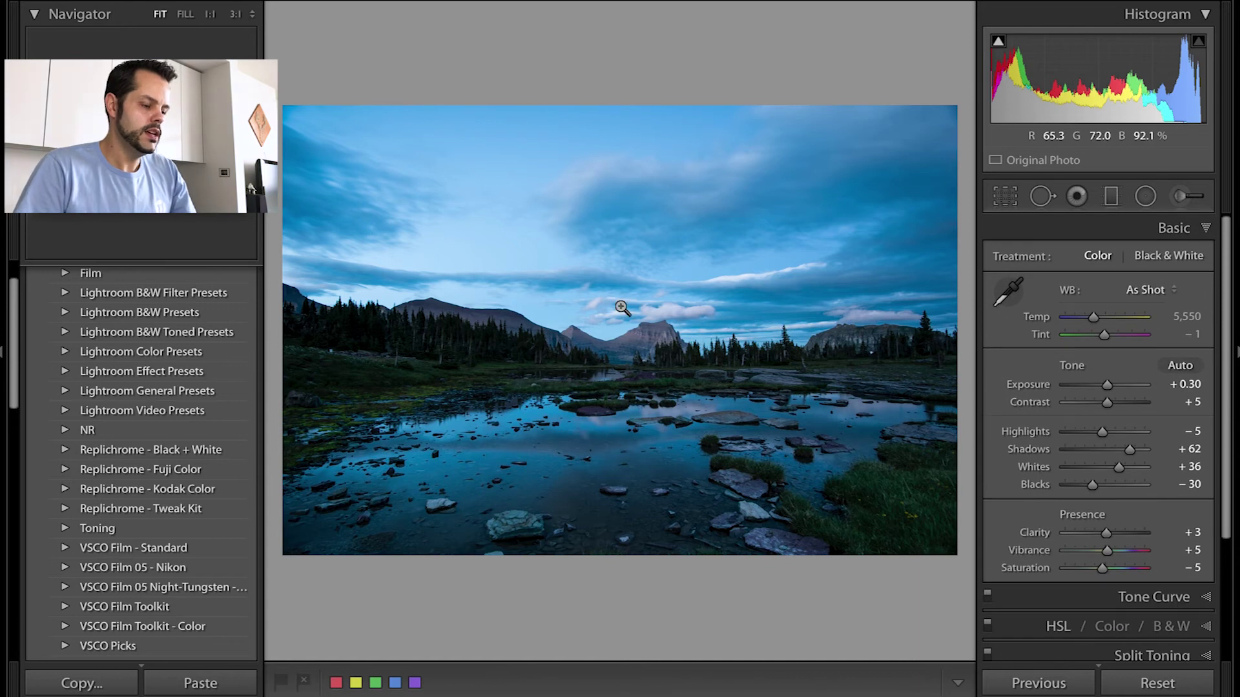